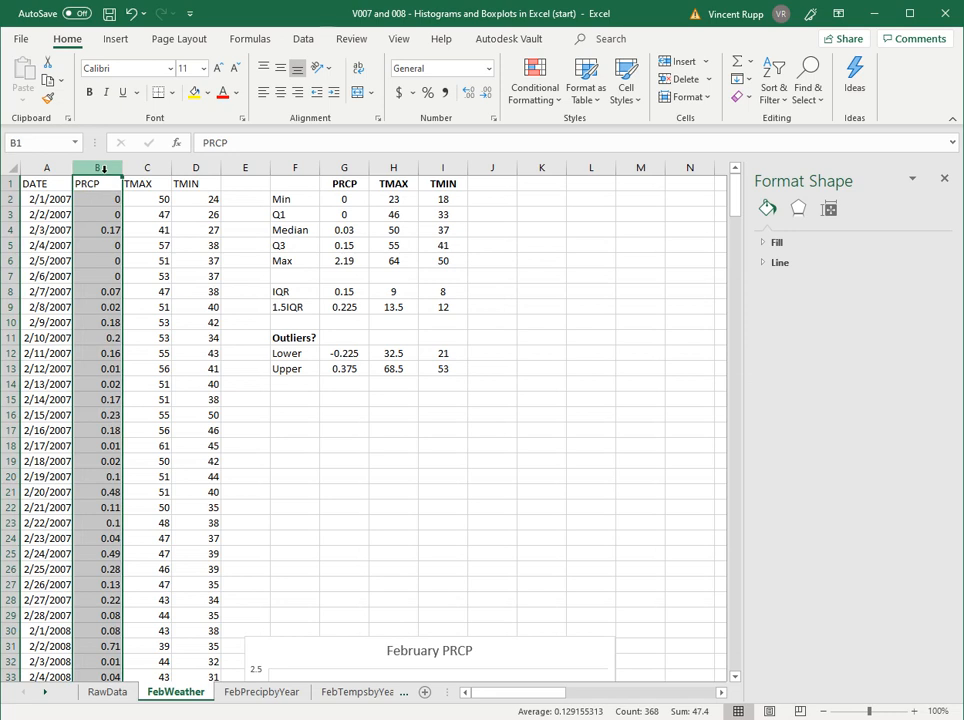
- Insert a histogram of the PRCP column and enlarge the chart up to the start of column B near row 2
{"action": "left_click", "coordinate": [117, 40]}
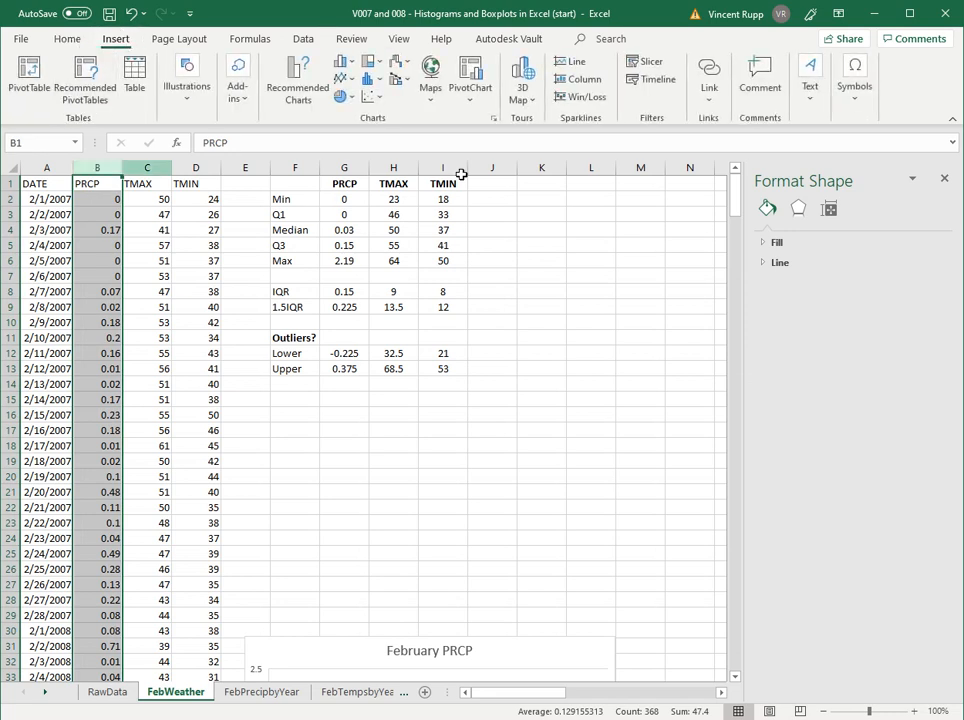
{"action": "left_click", "coordinate": [376, 80]}
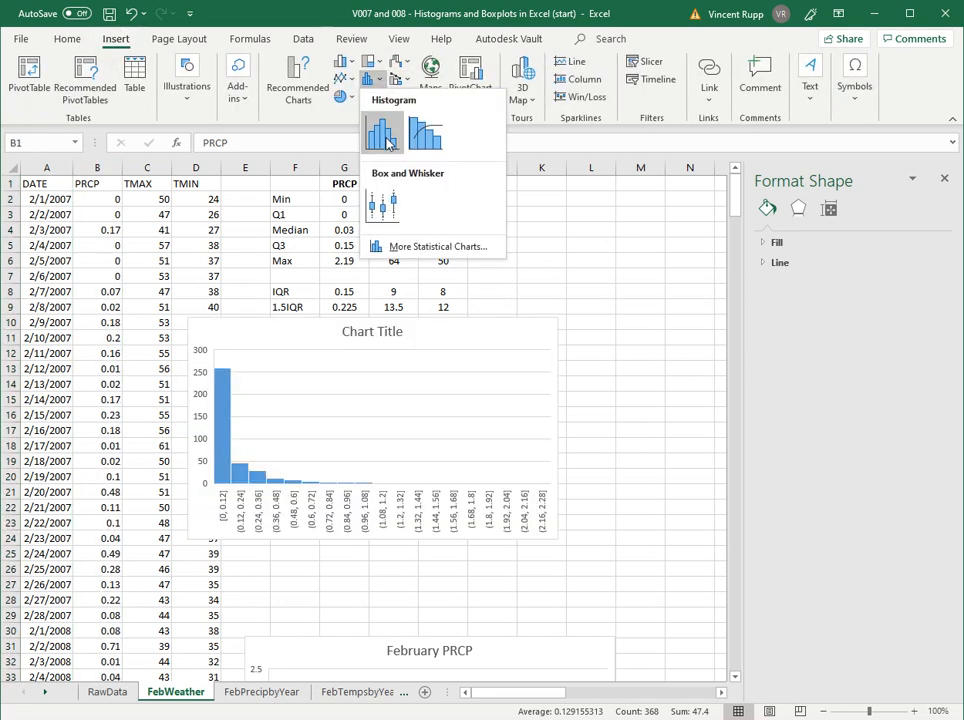
{"action": "left_click", "coordinate": [384, 137]}
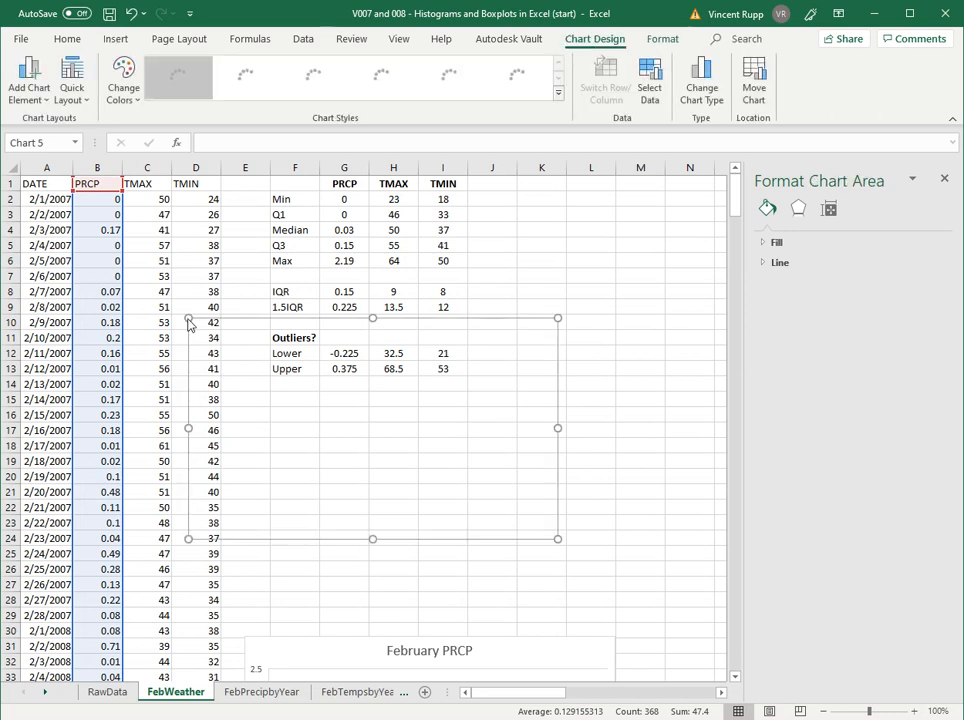
{"action": "left_click_drag", "start_coordinate": [188, 318], "coordinate": [73, 192]}
- Title the new histogram "February PRCP 2007 - 2019"
{"action": "left_click", "coordinate": [301, 208]}
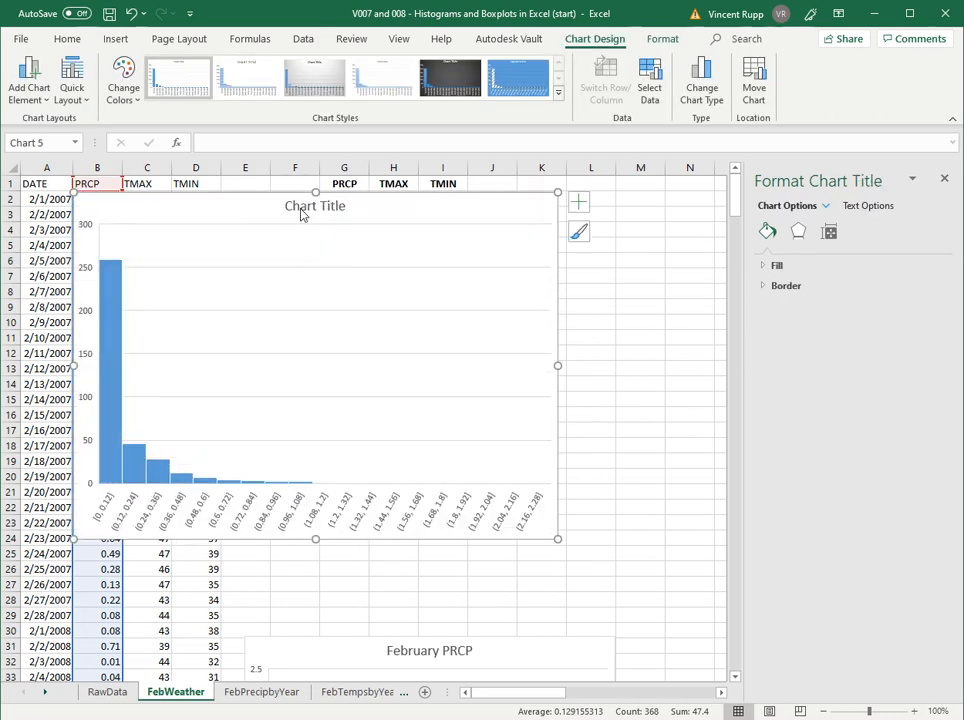
{"action": "type", "text": "February PRCP"}
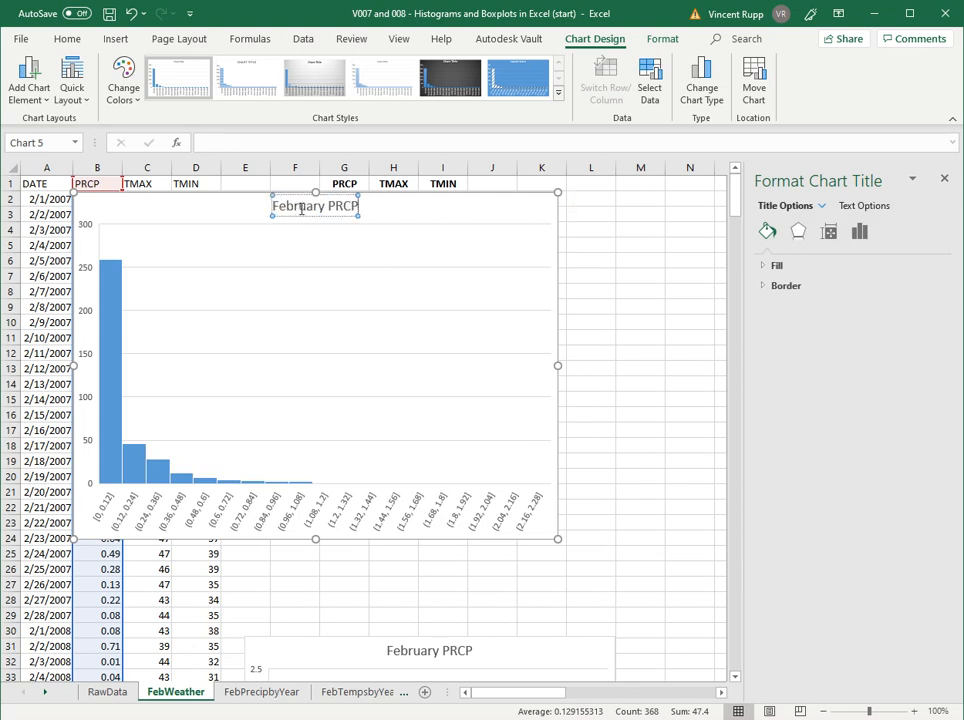
{"action": "type", "text": " 2007 - 2019"}
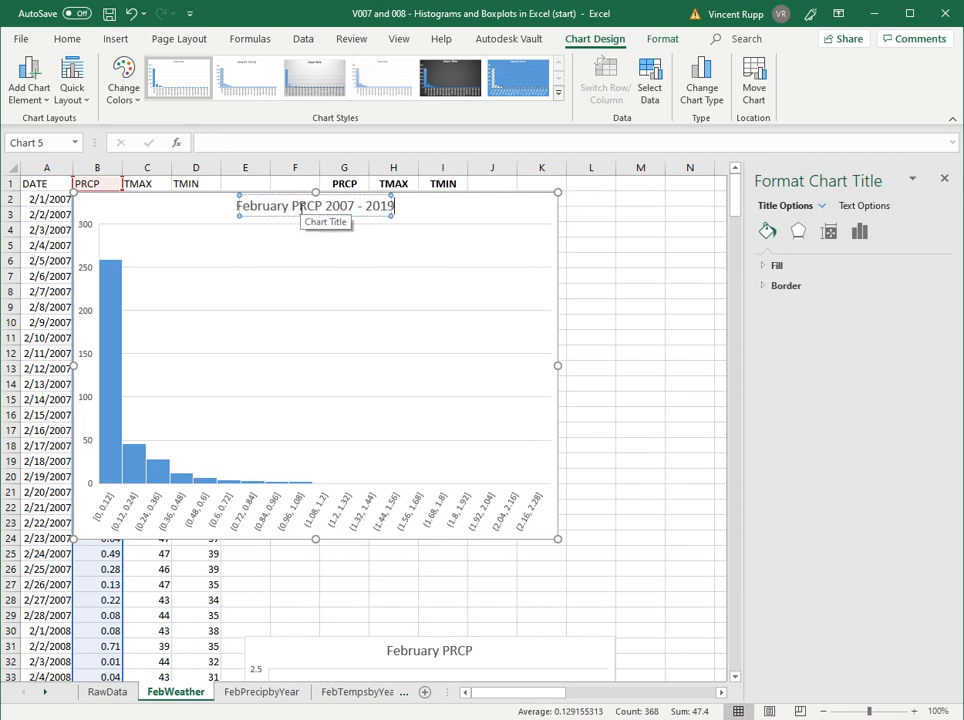
{"action": "left_click", "coordinate": [486, 217]}
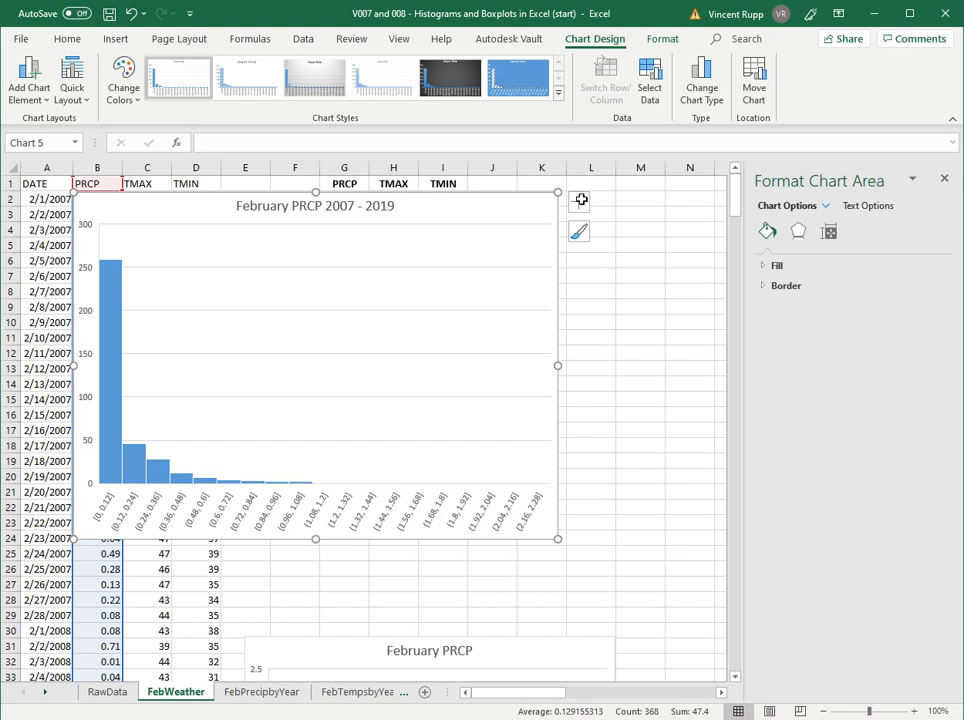
- Add axis titles to the PRCP histogram and label the horizontal axis "PRCP (in)"
{"action": "left_click", "coordinate": [581, 202]}
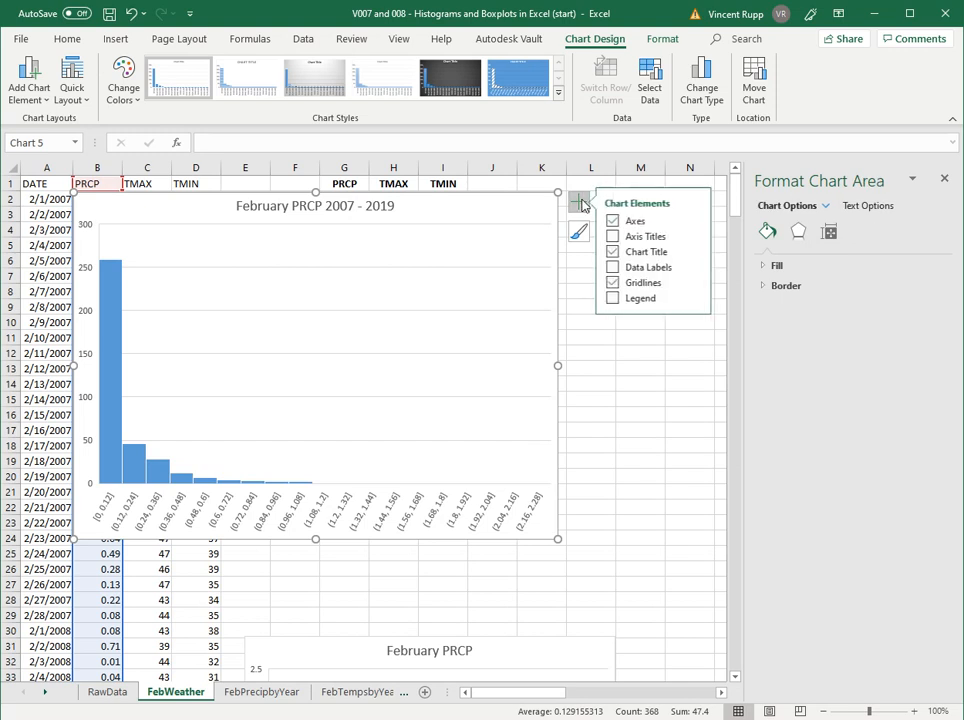
{"action": "left_click", "coordinate": [628, 236]}
{"action": "left_click", "coordinate": [330, 528]}
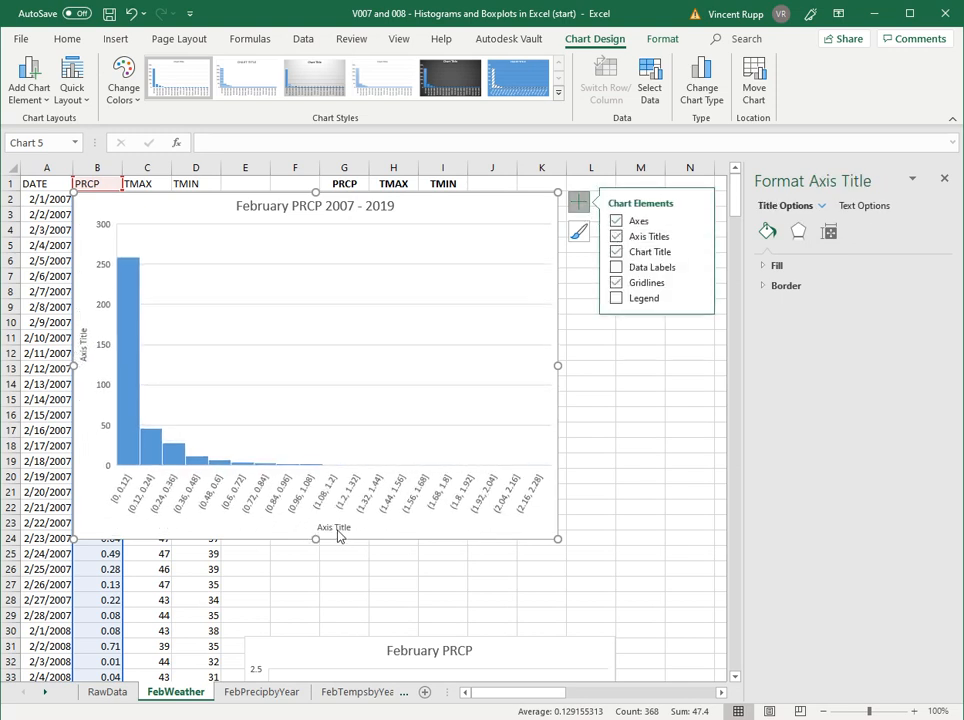
{"action": "triple_click", "coordinate": [340, 528]}
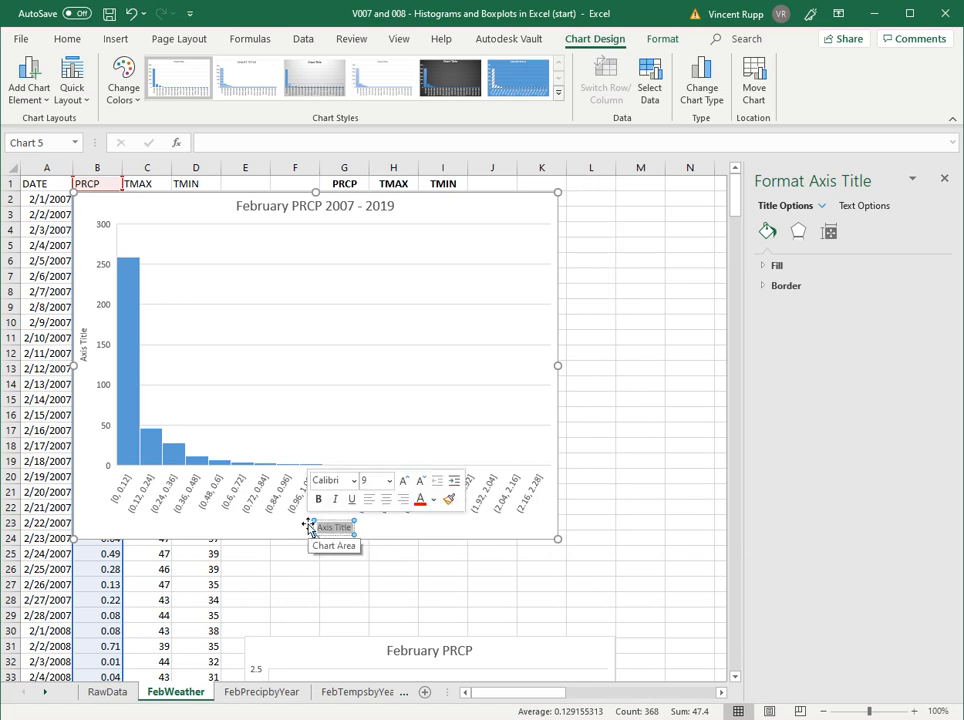
{"action": "type", "text": "PRCP (in"}
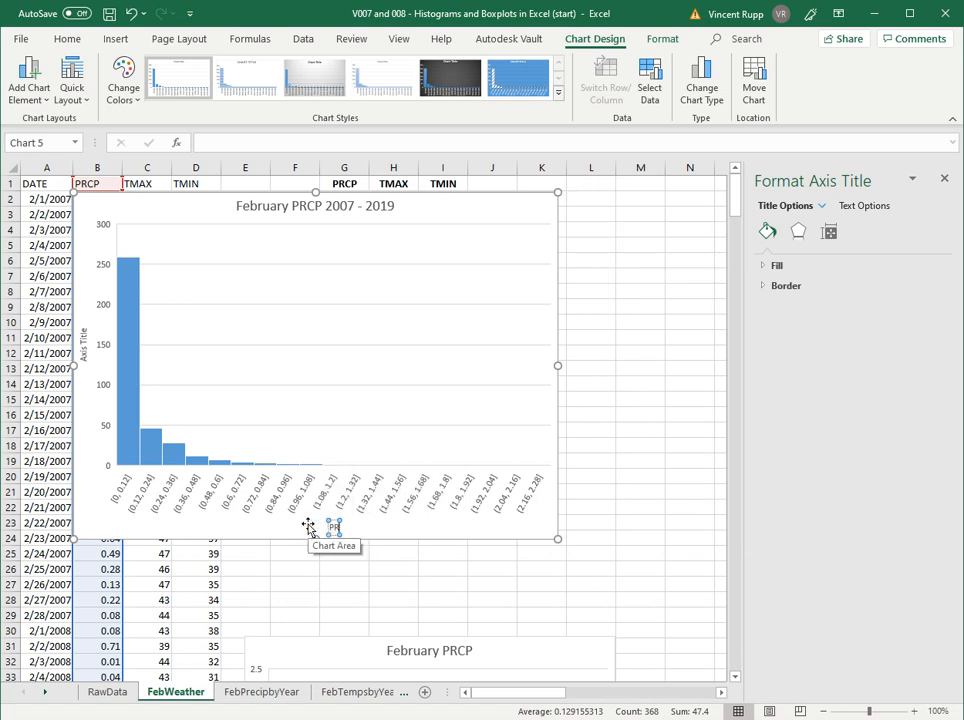
{"action": "key", "text": "BackSpace"}
{"action": "key", "text": "BackSpace"}
{"action": "key", "text": "BackSpace"}
{"action": "type", "text": "(in)"}
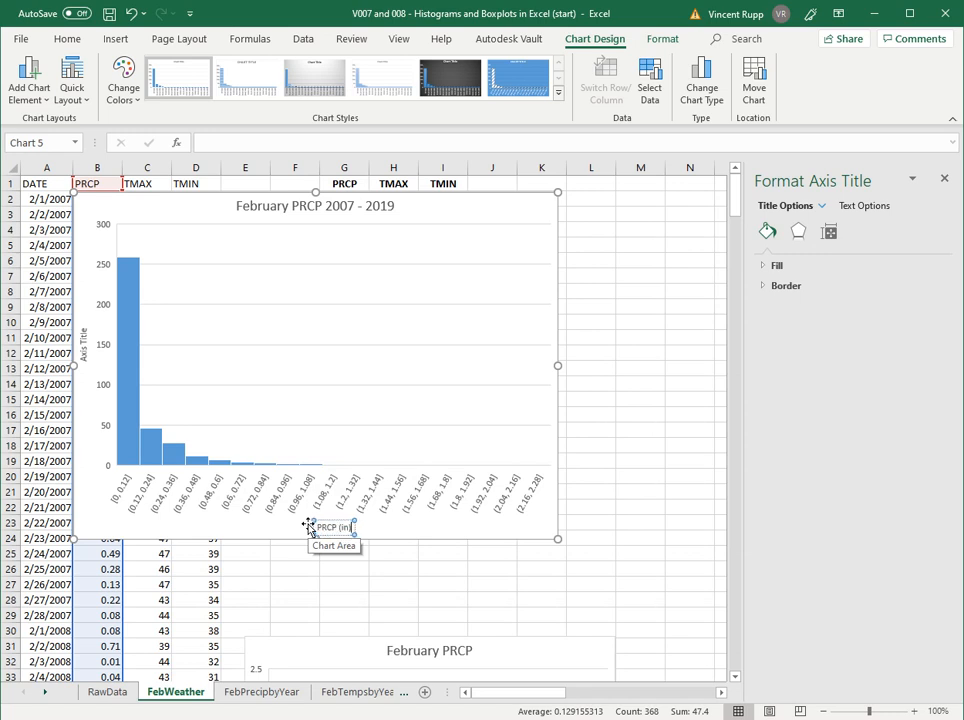
- Label the PRCP histogram's vertical axis "# of Days"
{"action": "left_click", "coordinate": [84, 340]}
{"action": "left_click_drag", "start_coordinate": [86, 328], "coordinate": [82, 365]}
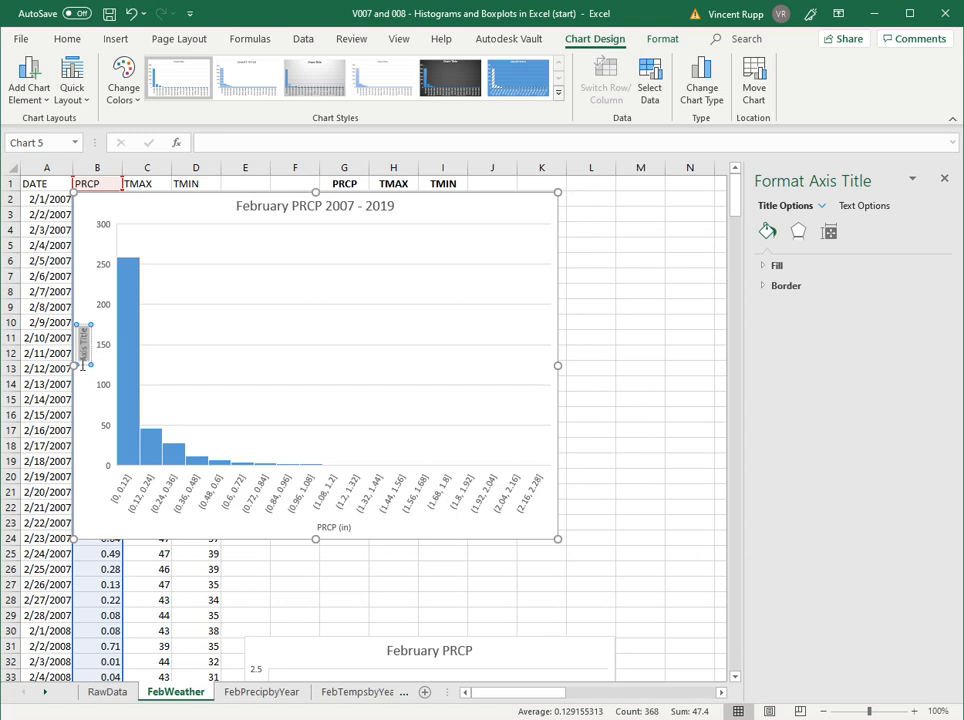
{"action": "type", "text": "# of Days"}
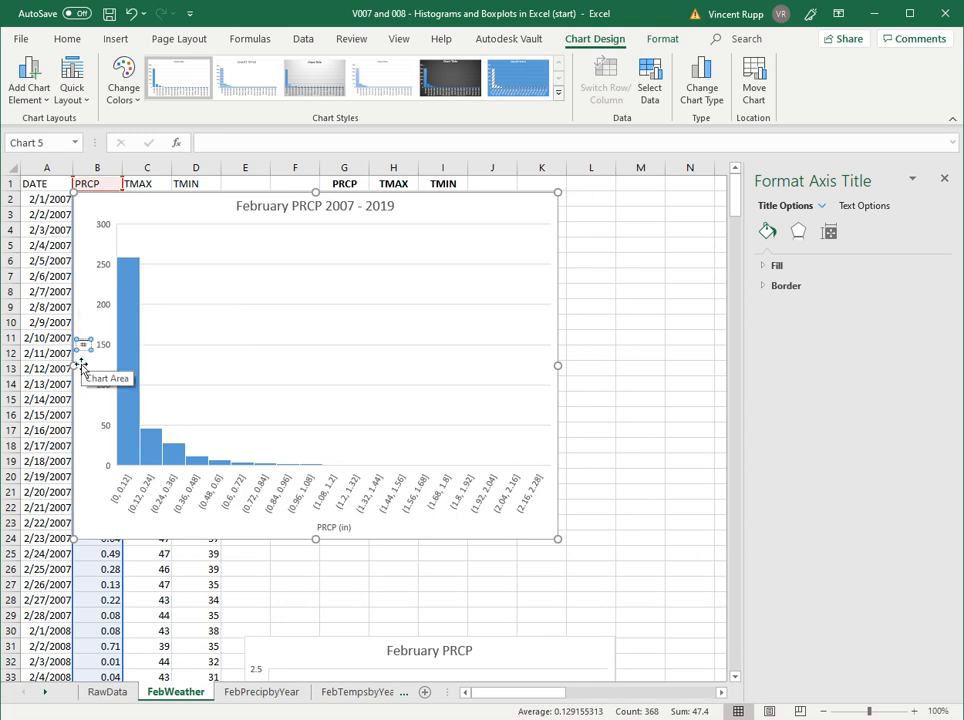
{"action": "left_click", "coordinate": [150, 266]}
- Reposition the PRCP histogram on the sheet and enlarge it to span about columns B to M and rows 2 to 30
{"action": "mouse_move", "coordinate": [131, 284]}
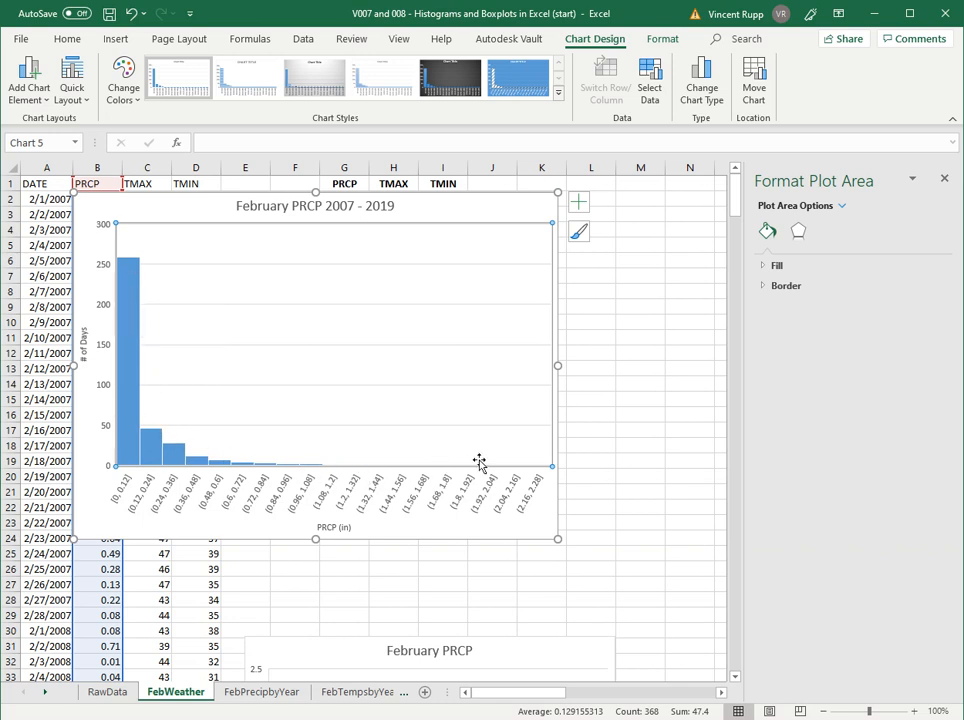
{"action": "mouse_move", "coordinate": [148, 453]}
{"action": "mouse_move", "coordinate": [180, 458]}
{"action": "left_click_drag", "start_coordinate": [168, 207], "coordinate": [162, 256]}
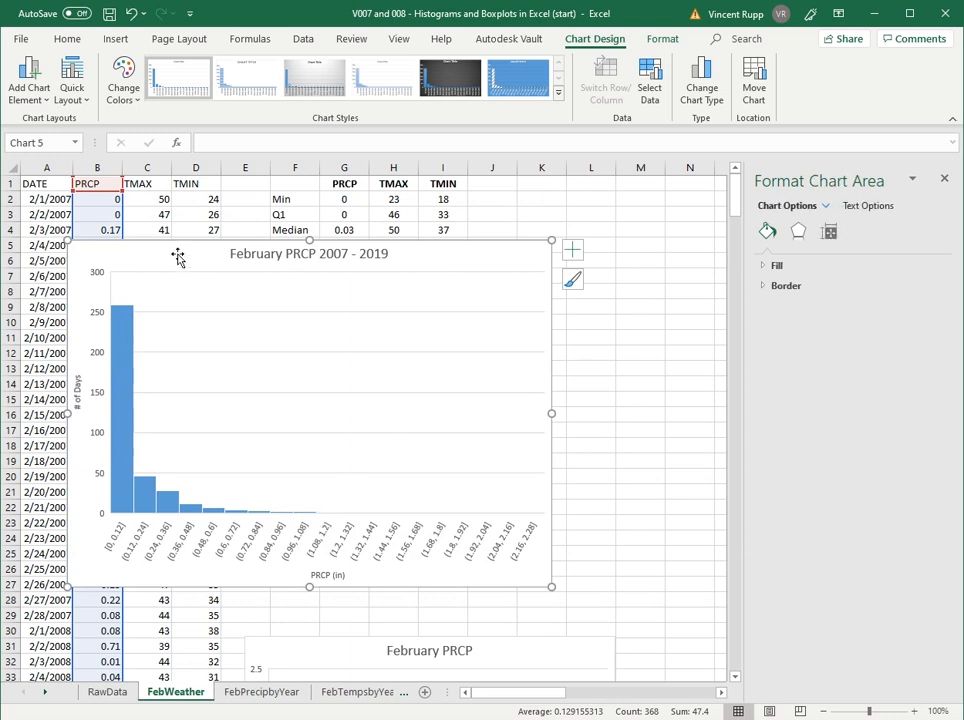
{"action": "left_click_drag", "start_coordinate": [179, 258], "coordinate": [189, 290]}
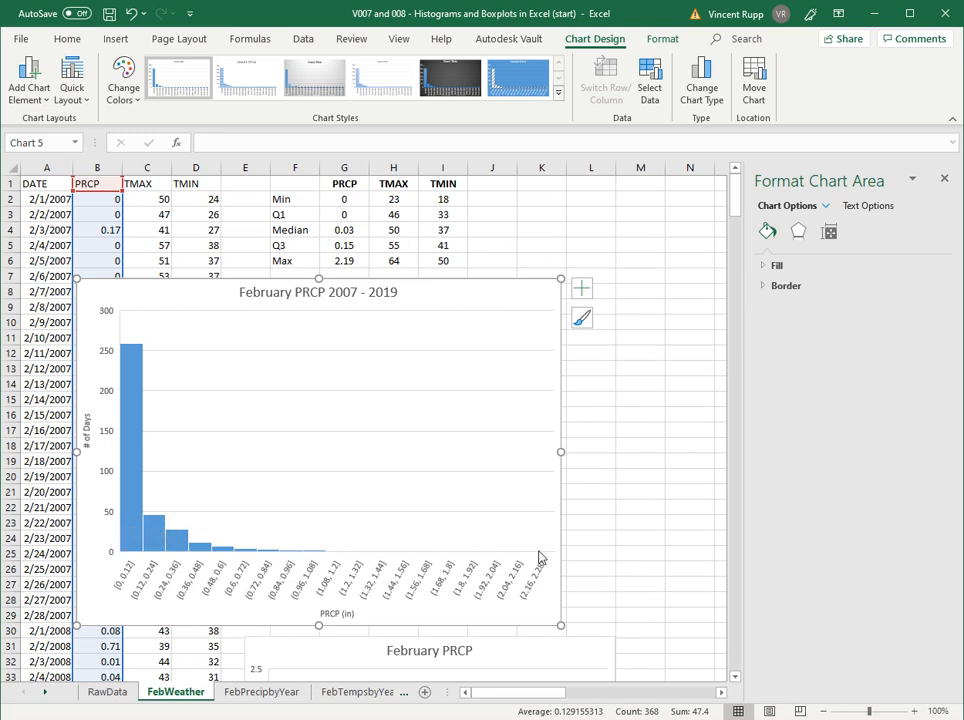
{"action": "mouse_move", "coordinate": [544, 560]}
{"action": "left_click_drag", "start_coordinate": [561, 279], "coordinate": [694, 186]}
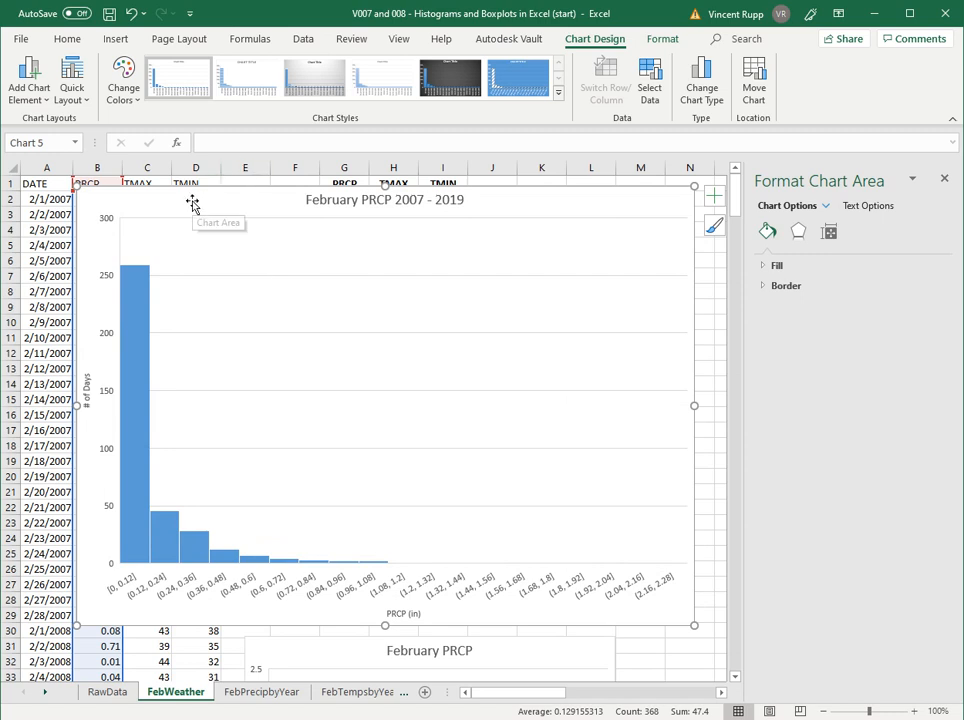
{"action": "mouse_move", "coordinate": [192, 203]}
{"action": "left_mouse_down"}
{"action": "mouse_move", "coordinate": [194, 224]}
{"action": "mouse_move", "coordinate": [180, 216]}
{"action": "left_mouse_up"}
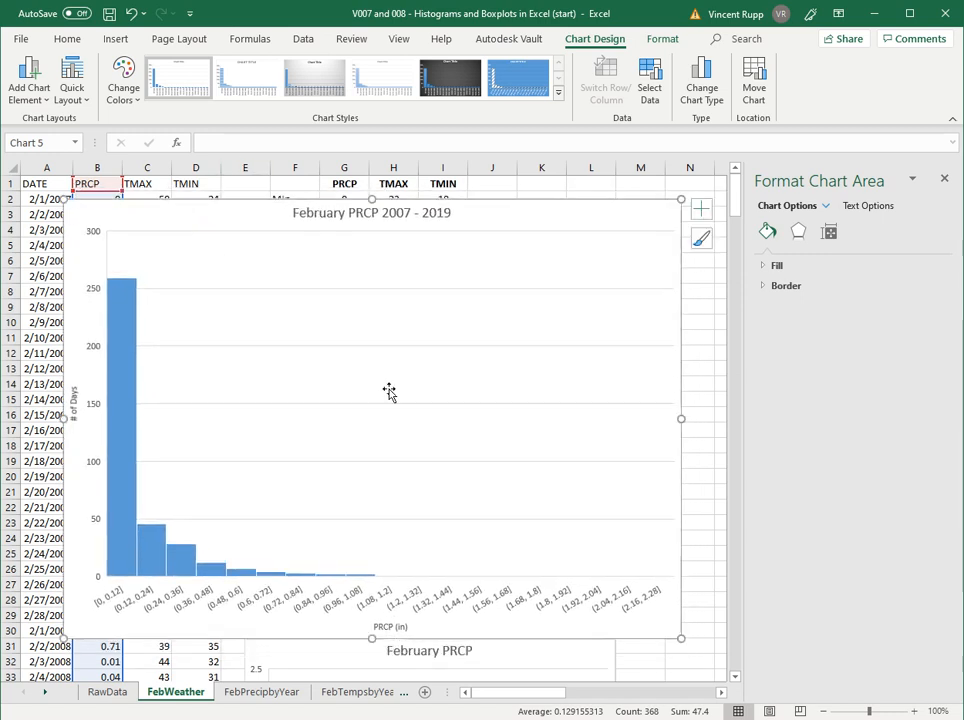
- Open the bin options for the horizontal axis of the February TMAX histogram farther along the FebWeather sheet
{"action": "left_click_drag", "start_coordinate": [718, 698], "coordinate": [718, 698]}
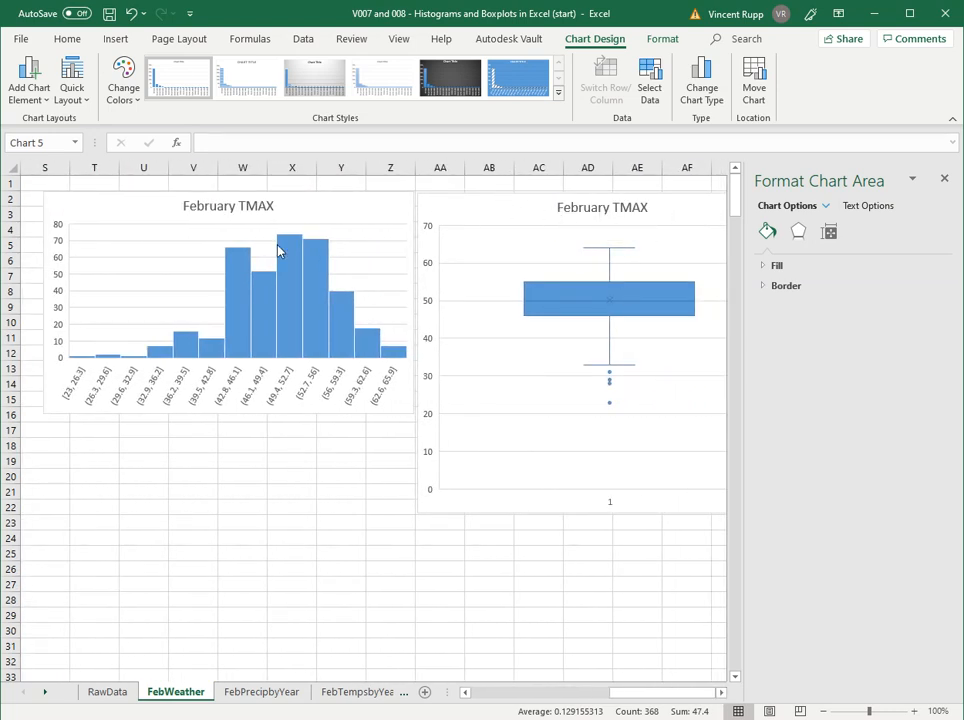
{"action": "left_click", "coordinate": [295, 207]}
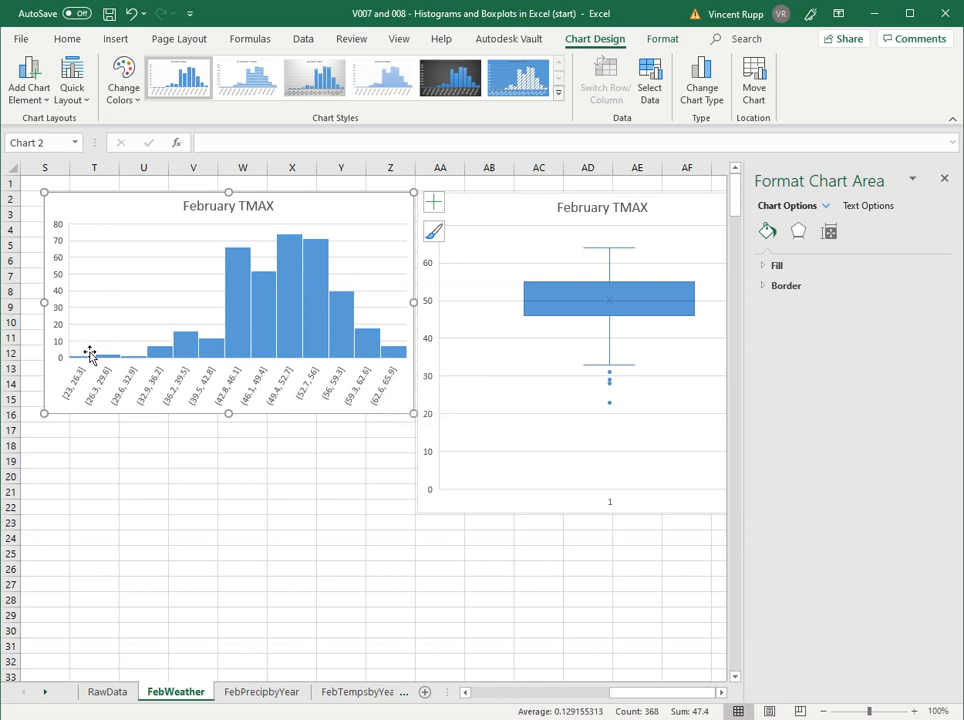
{"action": "mouse_move", "coordinate": [86, 363]}
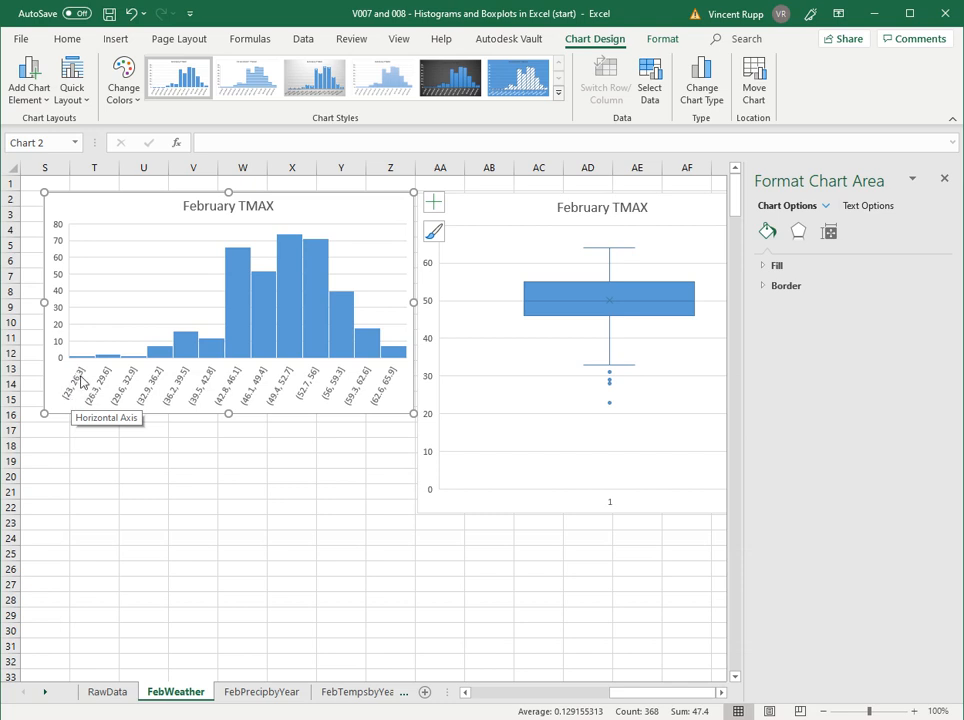
{"action": "left_click", "coordinate": [77, 389]}
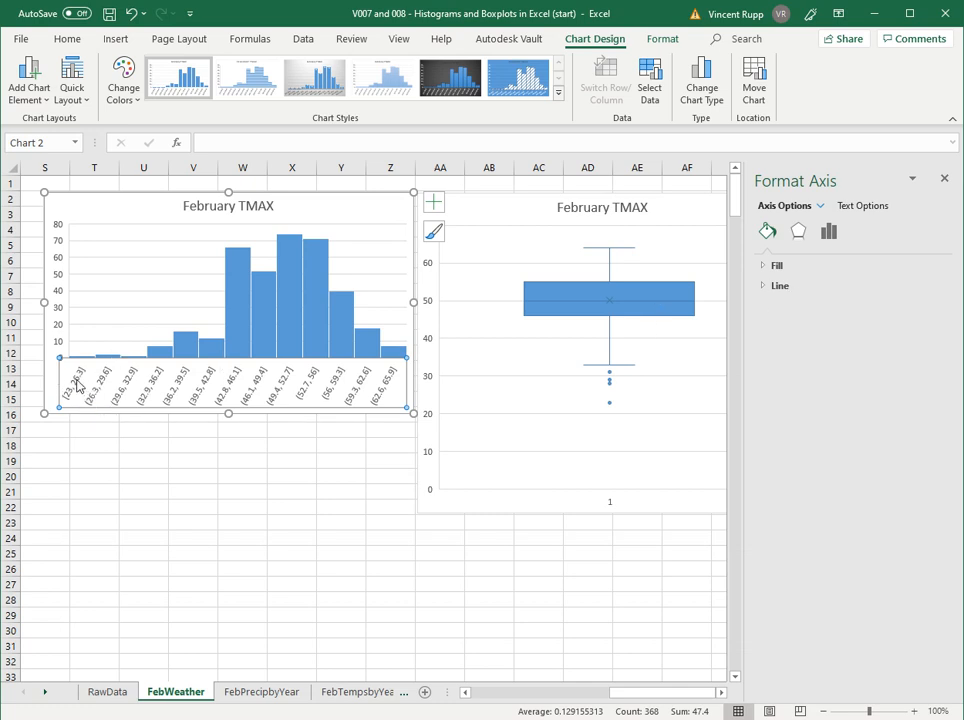
{"action": "left_click", "coordinate": [830, 234]}
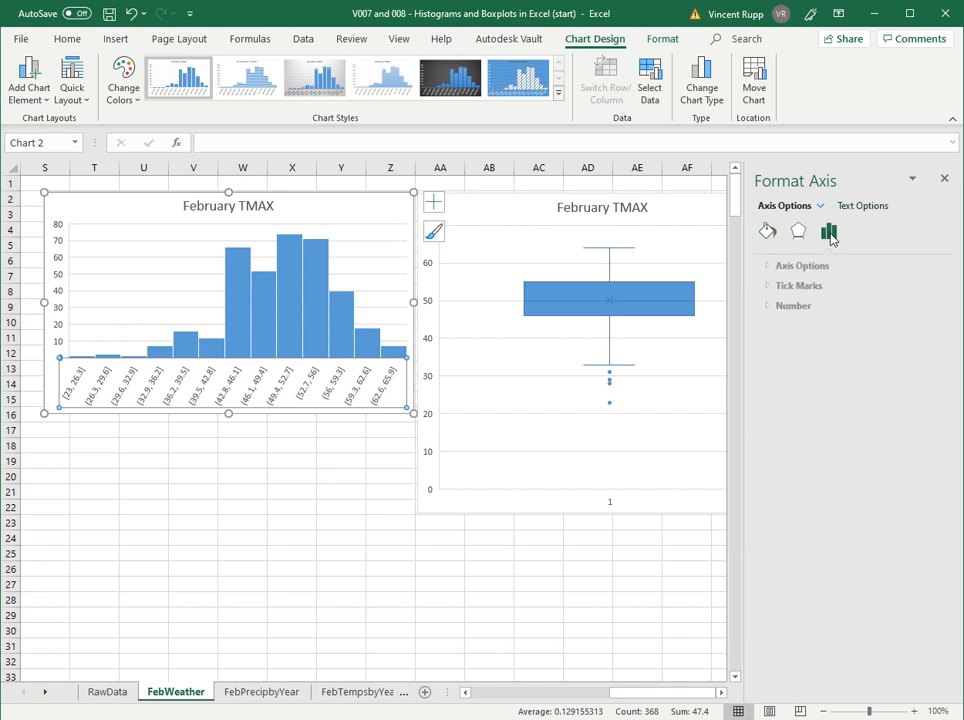
{"action": "left_click", "coordinate": [798, 268]}
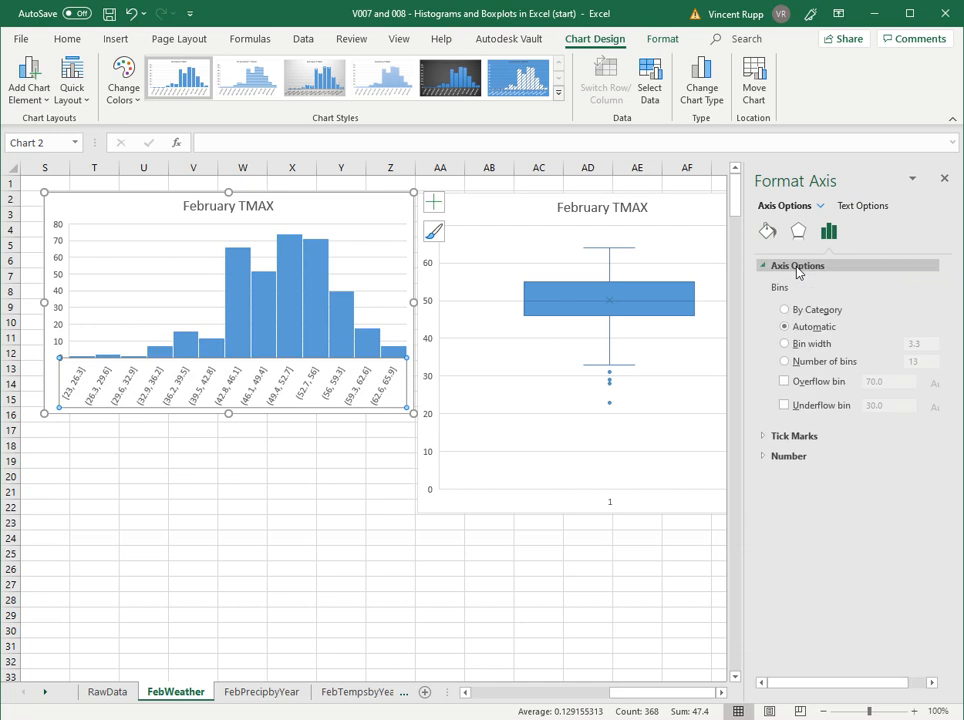
- Set the bin width of the February TMAX histogram to 3.0
{"action": "left_click", "coordinate": [798, 343]}
{"action": "left_click", "coordinate": [918, 344]}
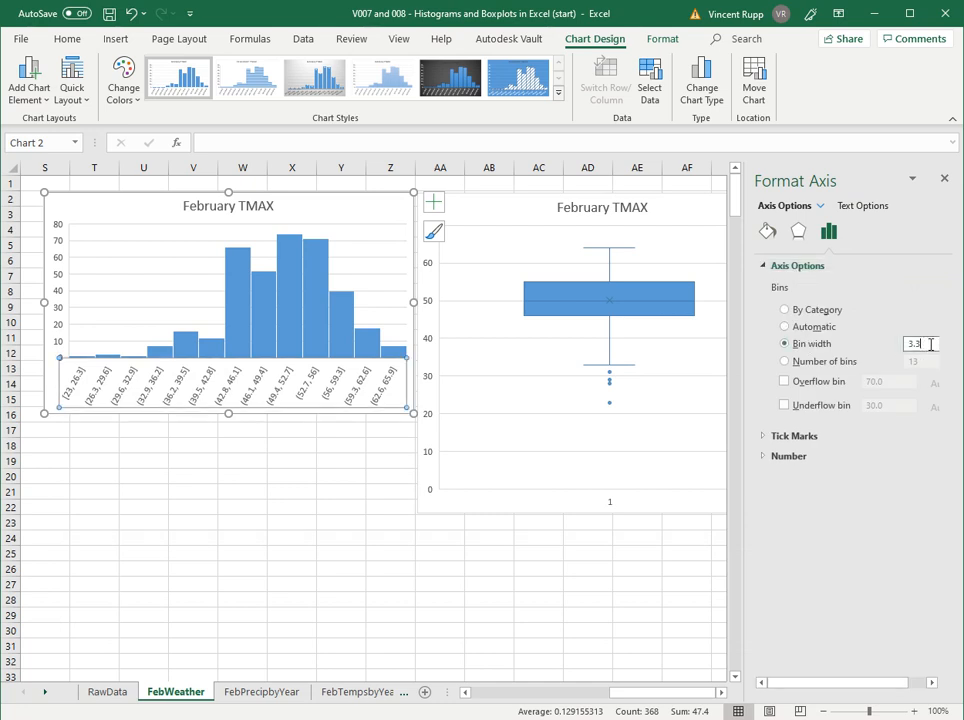
{"action": "type", "text": "3.0"}
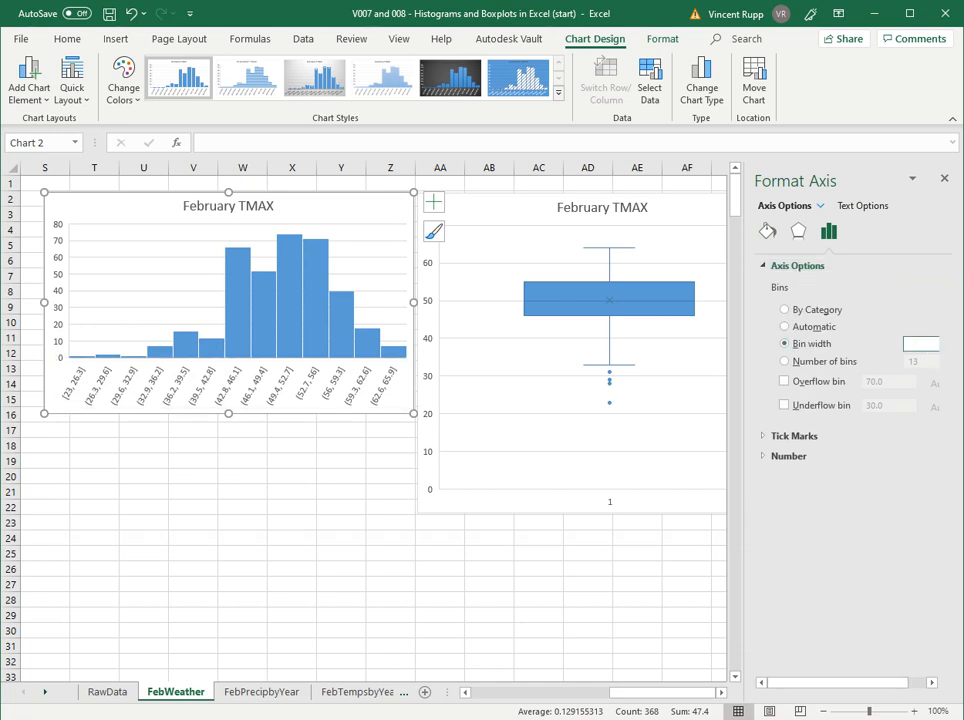
{"action": "key", "text": "Return"}
{"action": "left_click", "coordinate": [96, 397]}
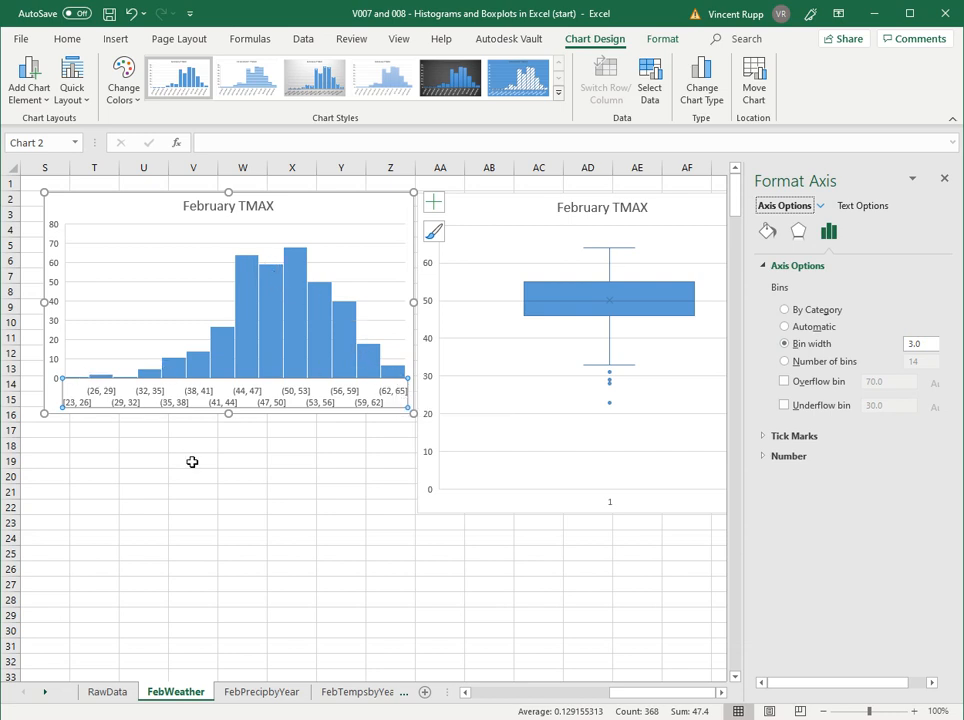
{"action": "left_click", "coordinate": [192, 461]}
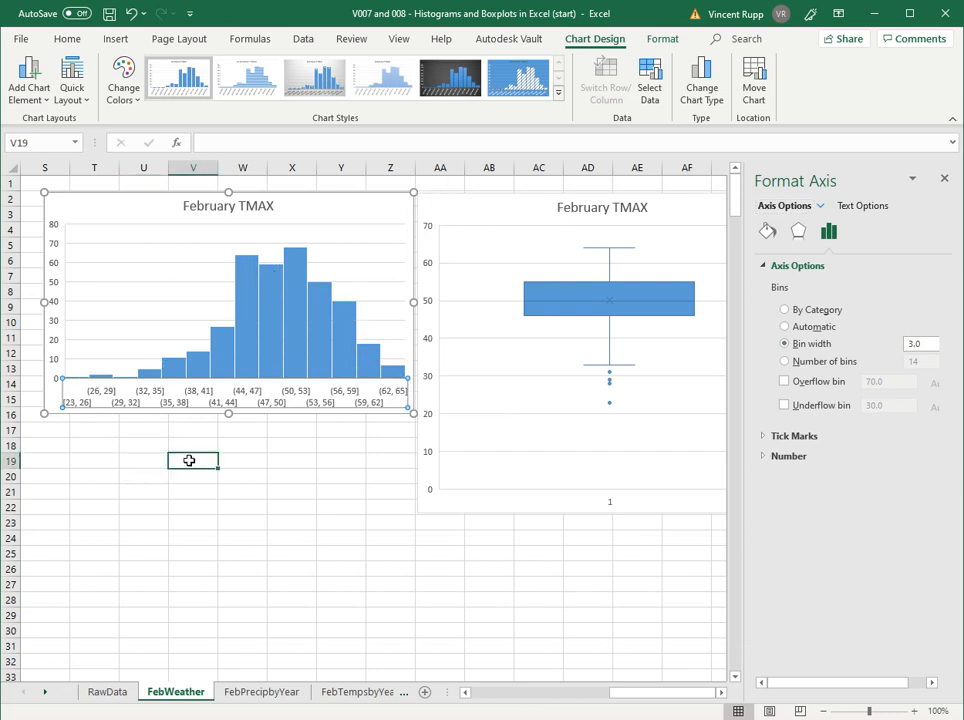
- Group the February TMAX histogram by number of bins, using 6 bins
{"action": "left_click", "coordinate": [198, 395]}
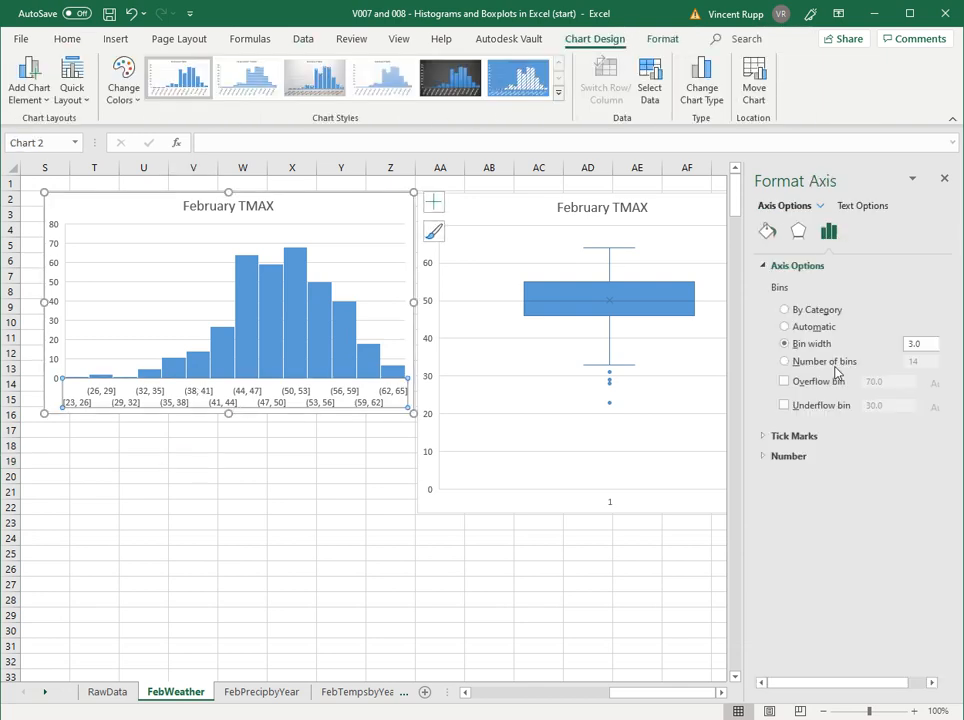
{"action": "left_click", "coordinate": [812, 366]}
{"action": "left_click_drag", "start_coordinate": [930, 362], "coordinate": [907, 362]}
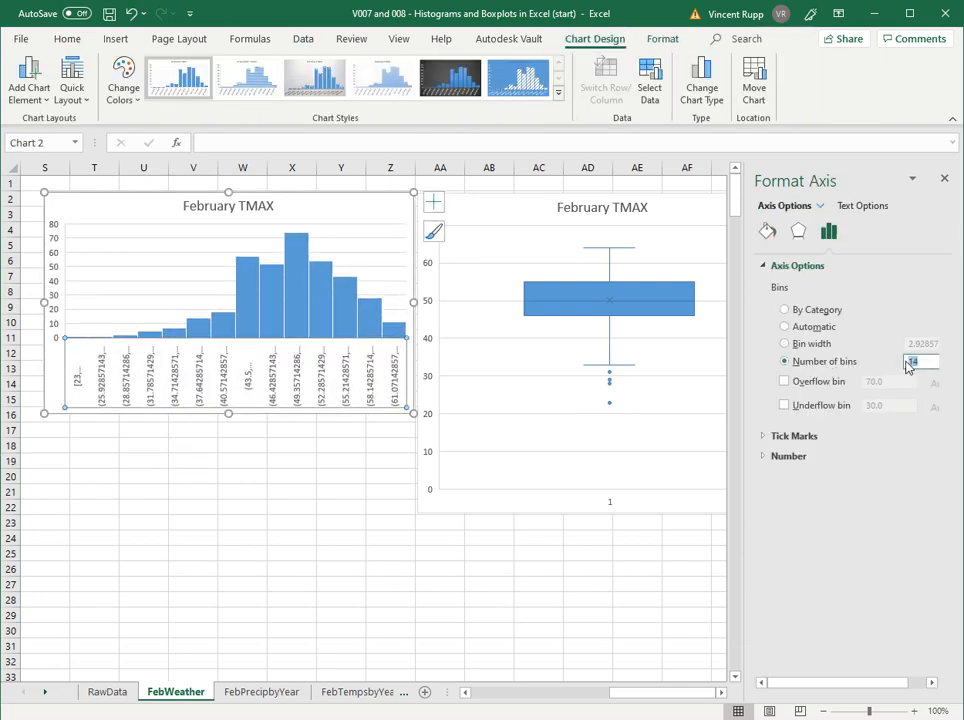
{"action": "type", "text": "6"}
{"action": "key", "text": "Return"}
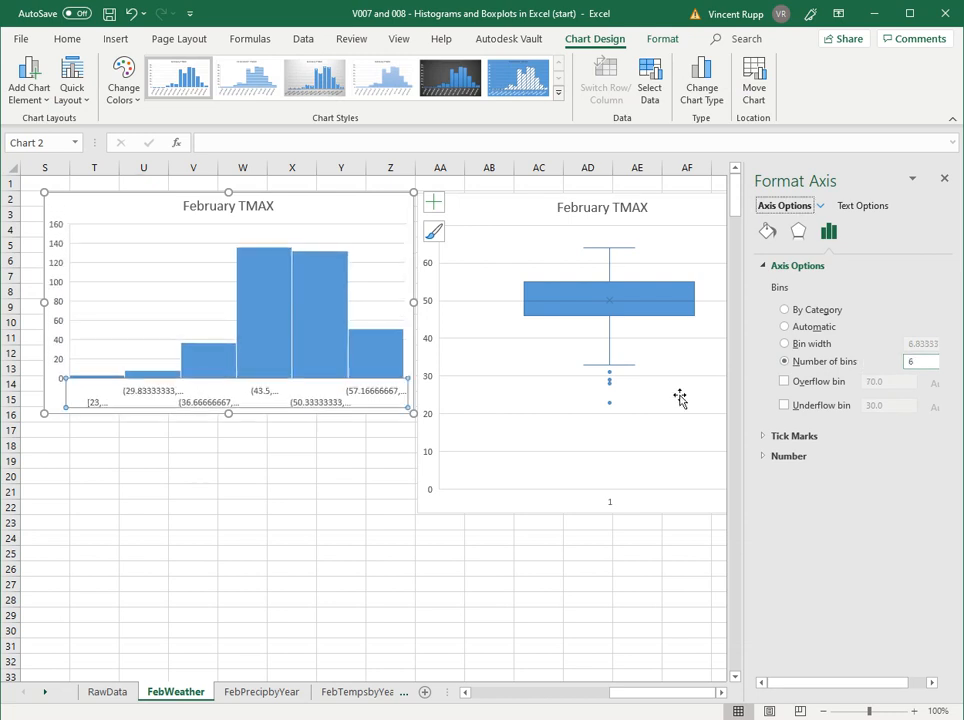
{"action": "left_click", "coordinate": [266, 508]}
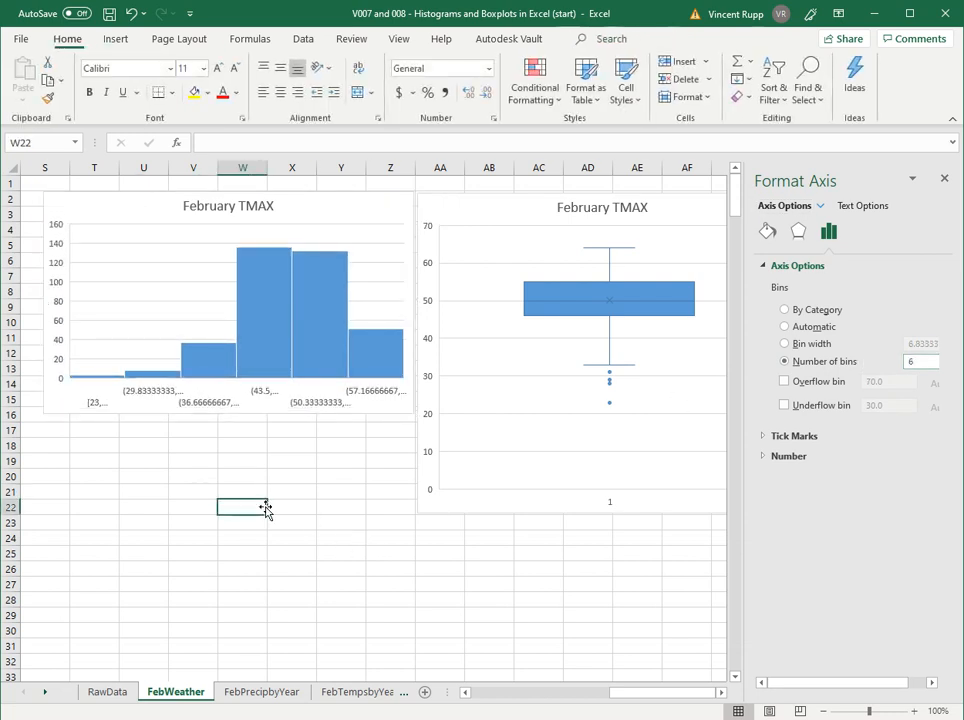
- Format the horizontal axis labels of the February TMAX histogram as Number with 1 decimal place
{"action": "left_click", "coordinate": [158, 395]}
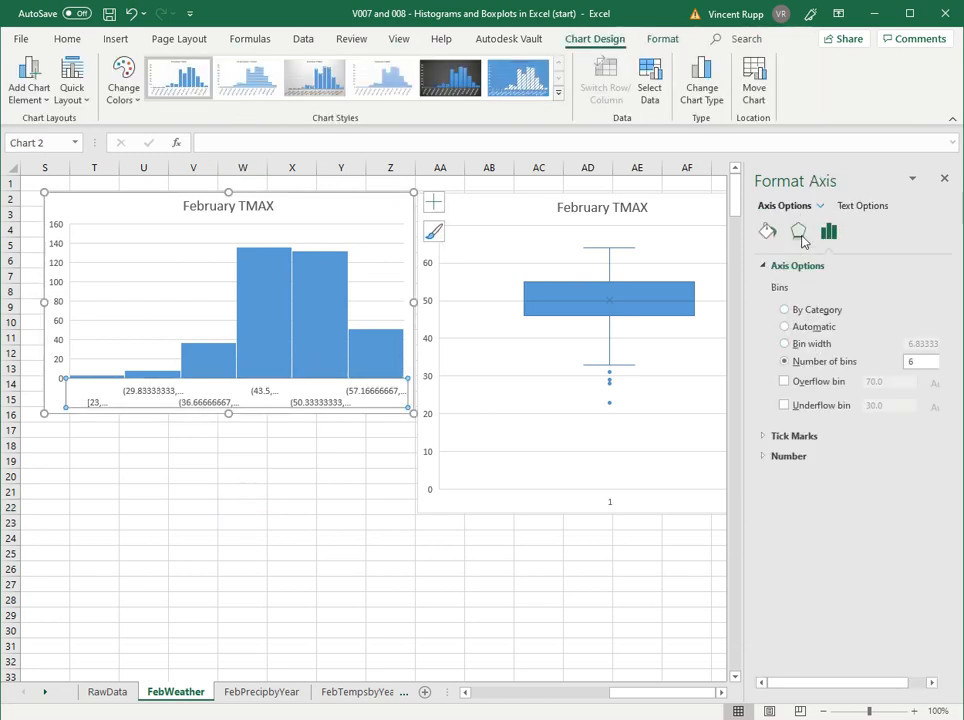
{"action": "left_click", "coordinate": [786, 457]}
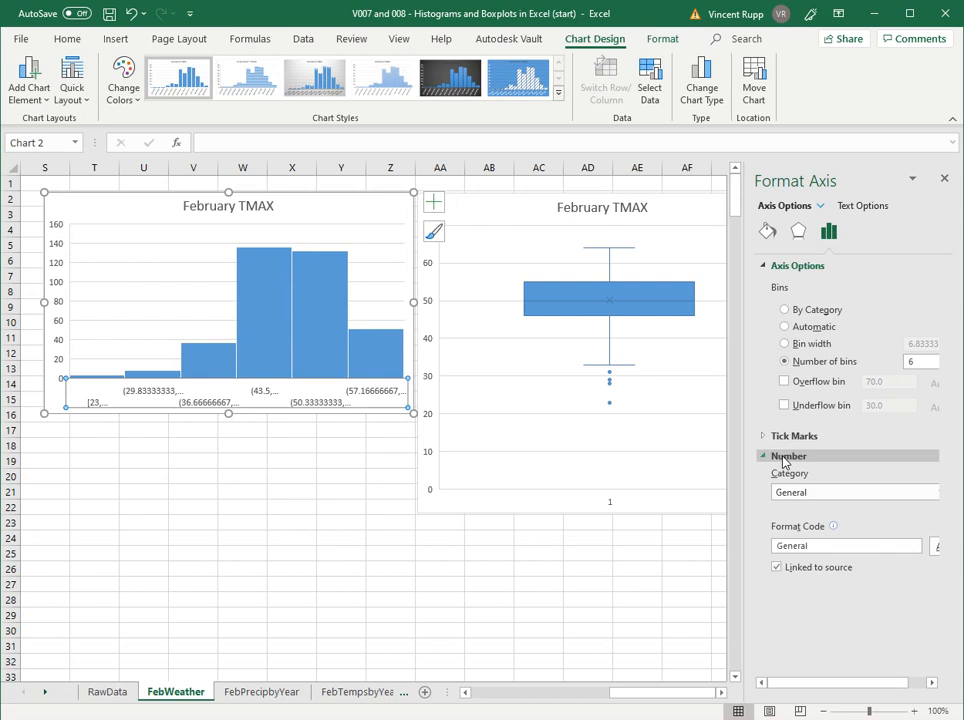
{"action": "left_click", "coordinate": [820, 493]}
{"action": "left_click", "coordinate": [802, 524]}
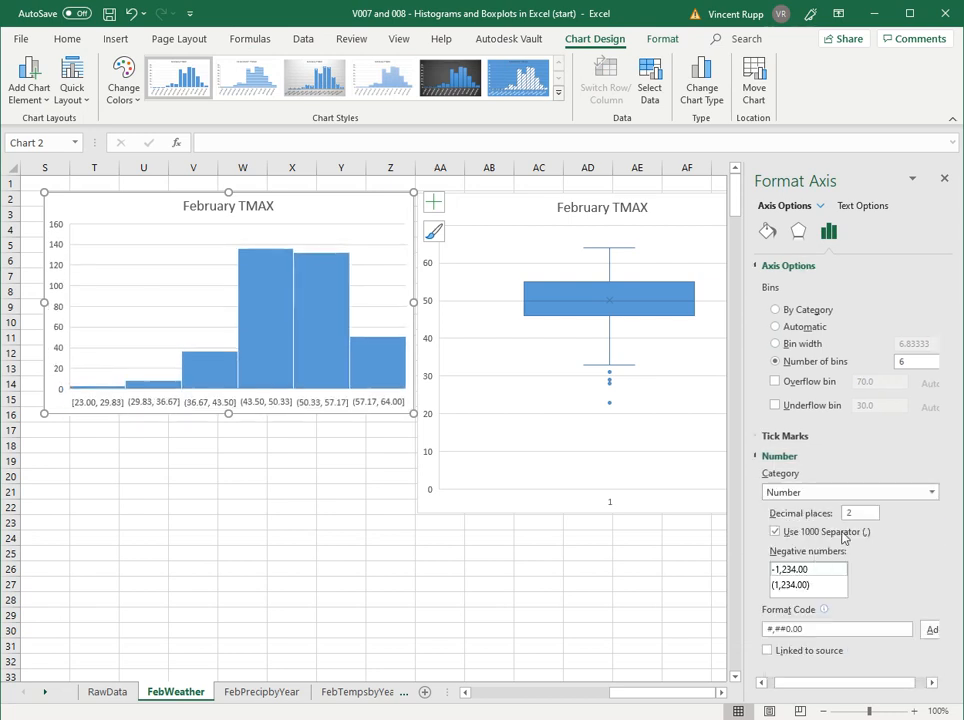
{"action": "double_click", "coordinate": [852, 513]}
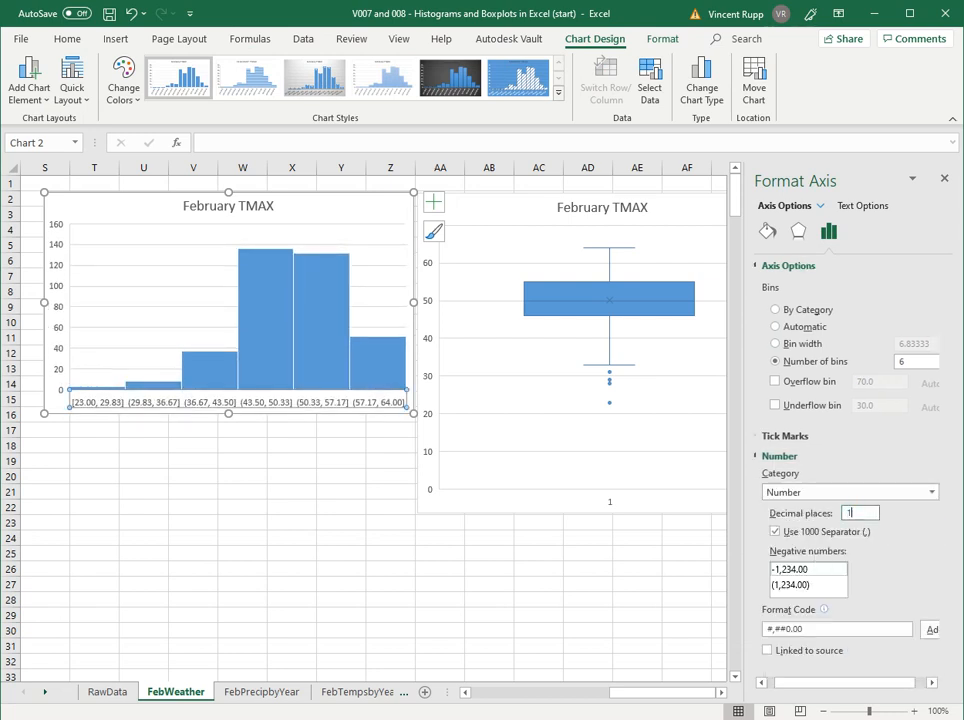
{"action": "key", "text": "Return"}
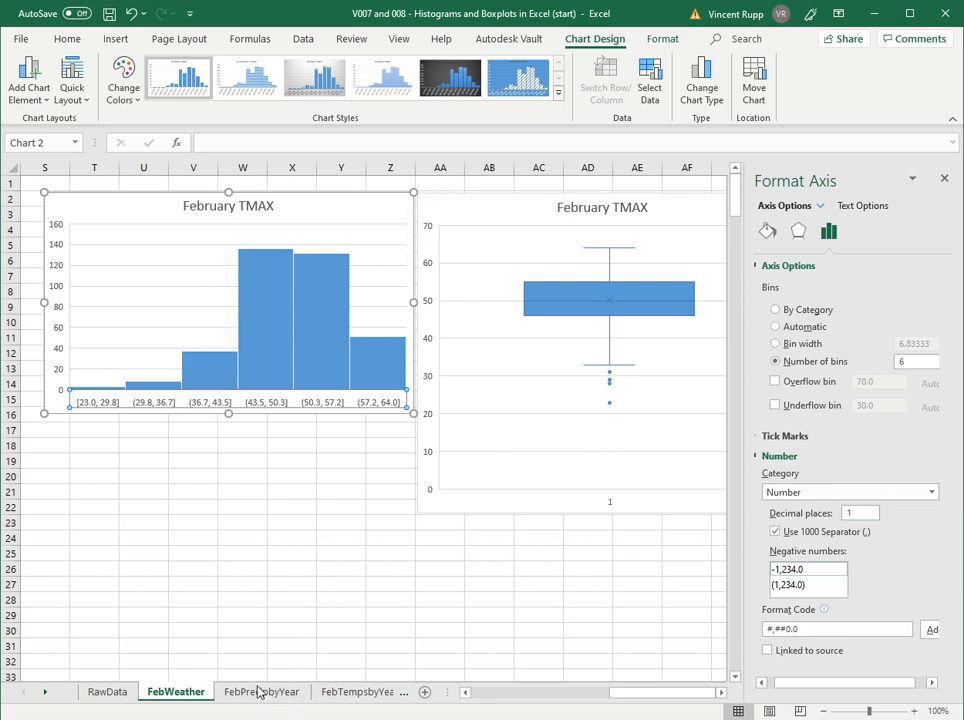
- On the FebPrecipbyYear sheet, insert a histogram of the 2007 values in B4:B32 and move it up to about rows 3 to 17
{"action": "left_click", "coordinate": [296, 697]}
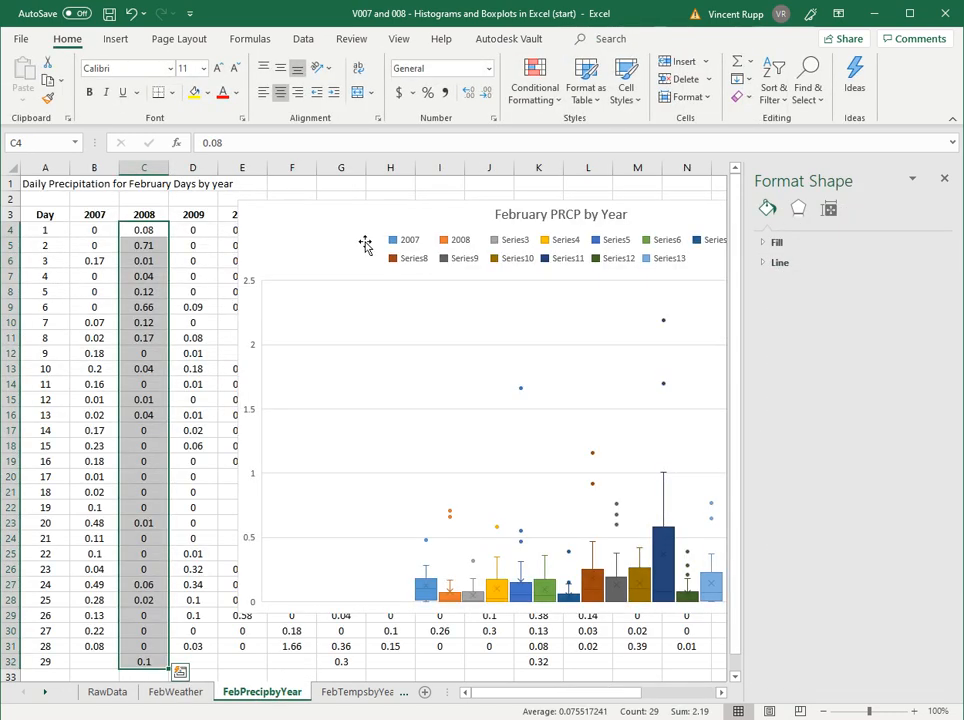
{"action": "left_click", "coordinate": [106, 291]}
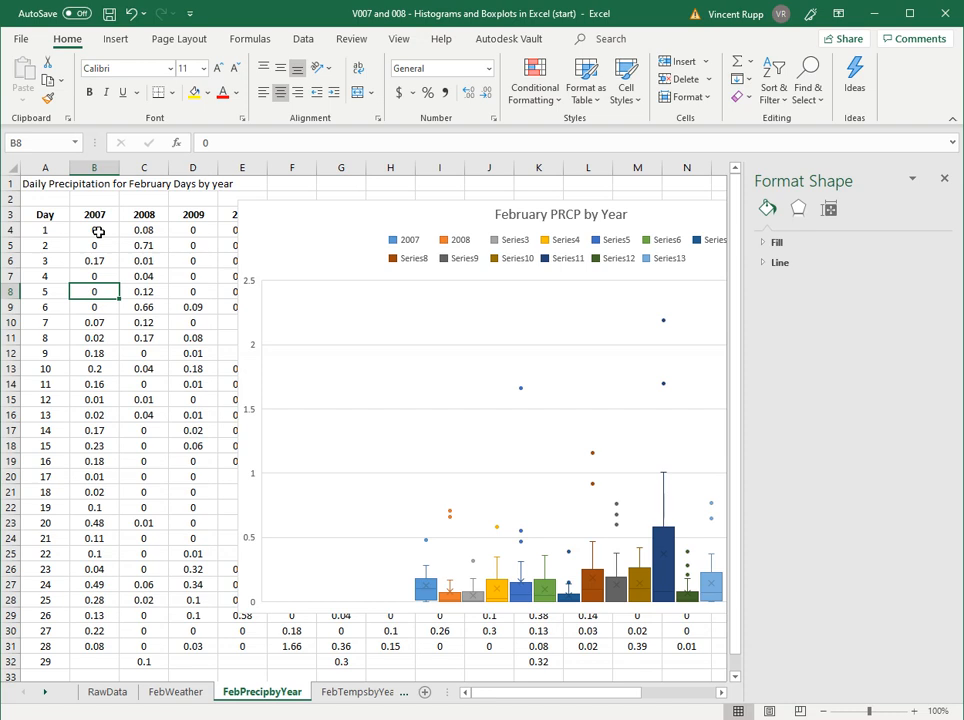
{"action": "left_click_drag", "start_coordinate": [98, 232], "coordinate": [153, 665]}
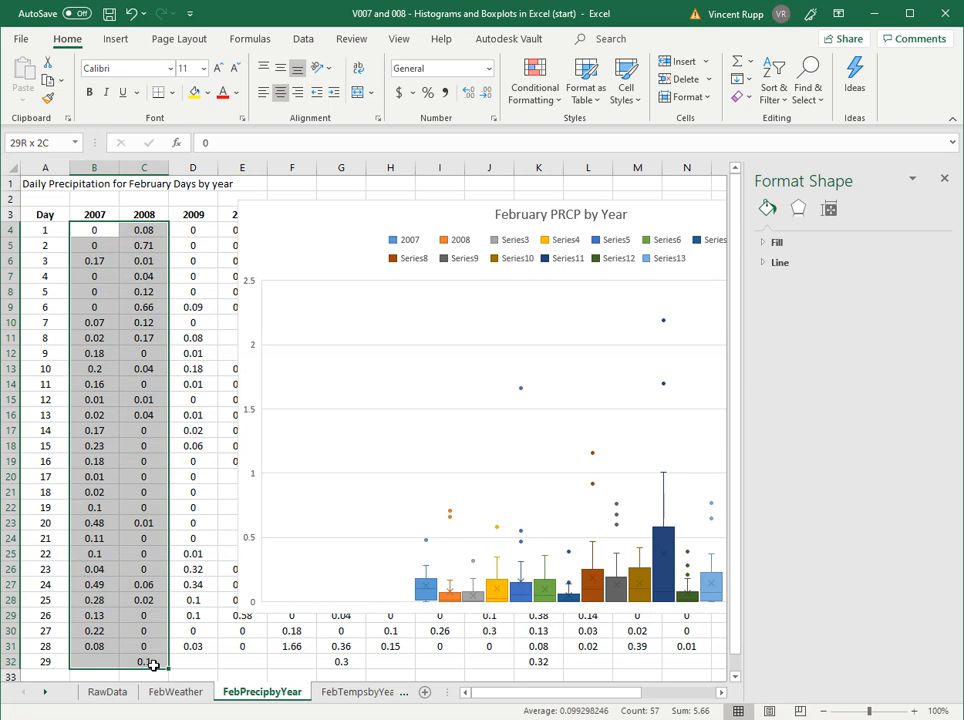
{"action": "left_click_drag", "start_coordinate": [153, 665], "coordinate": [110, 664]}
{"action": "left_click", "coordinate": [116, 38]}
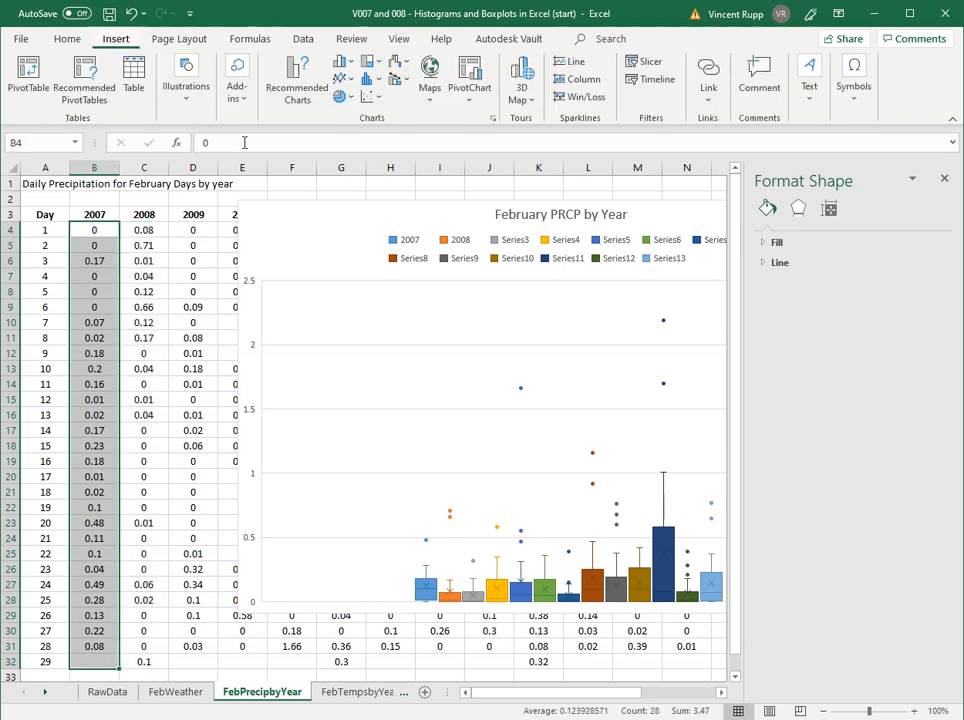
{"action": "left_click", "coordinate": [368, 79]}
{"action": "left_click", "coordinate": [372, 129]}
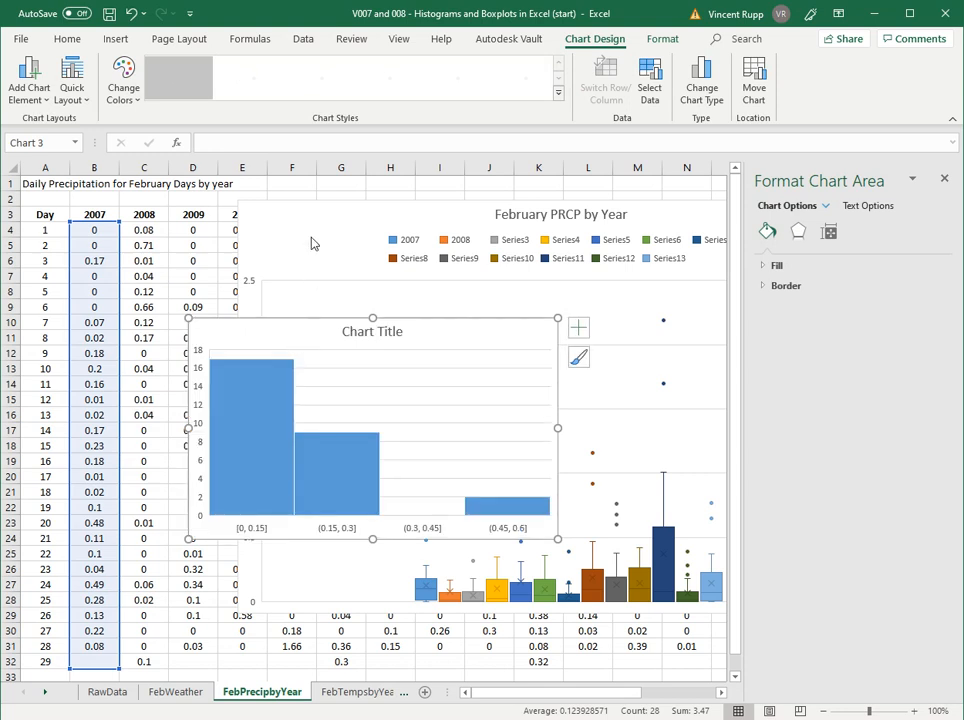
{"action": "left_click_drag", "start_coordinate": [340, 330], "coordinate": [359, 224]}
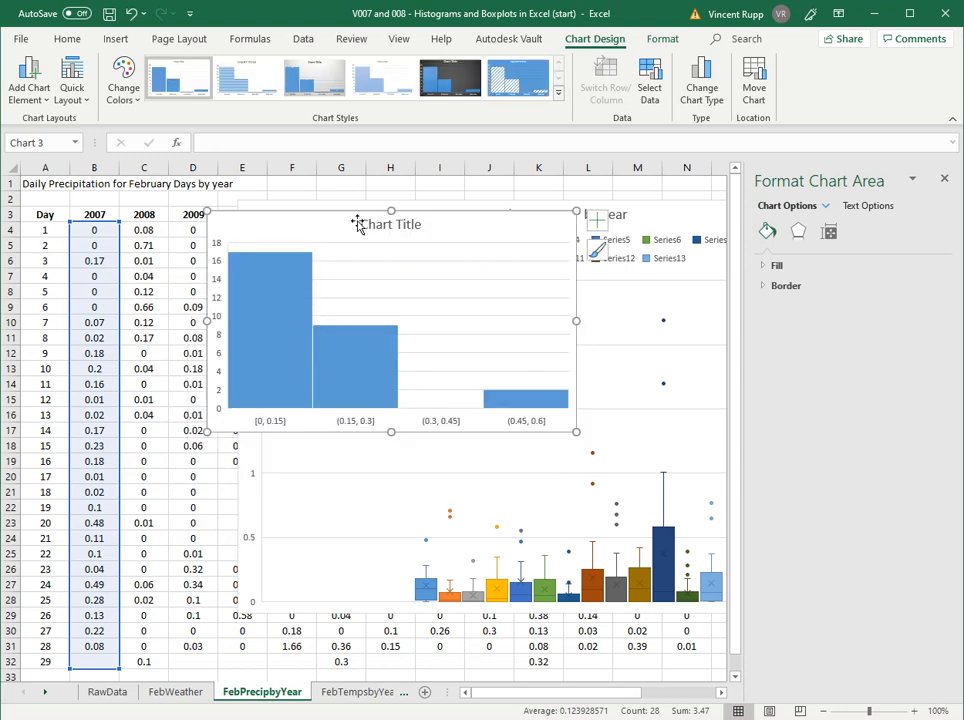
- Title the 2007 precipitation histogram "Feb 2007 PRCP"
{"action": "left_click", "coordinate": [390, 226]}
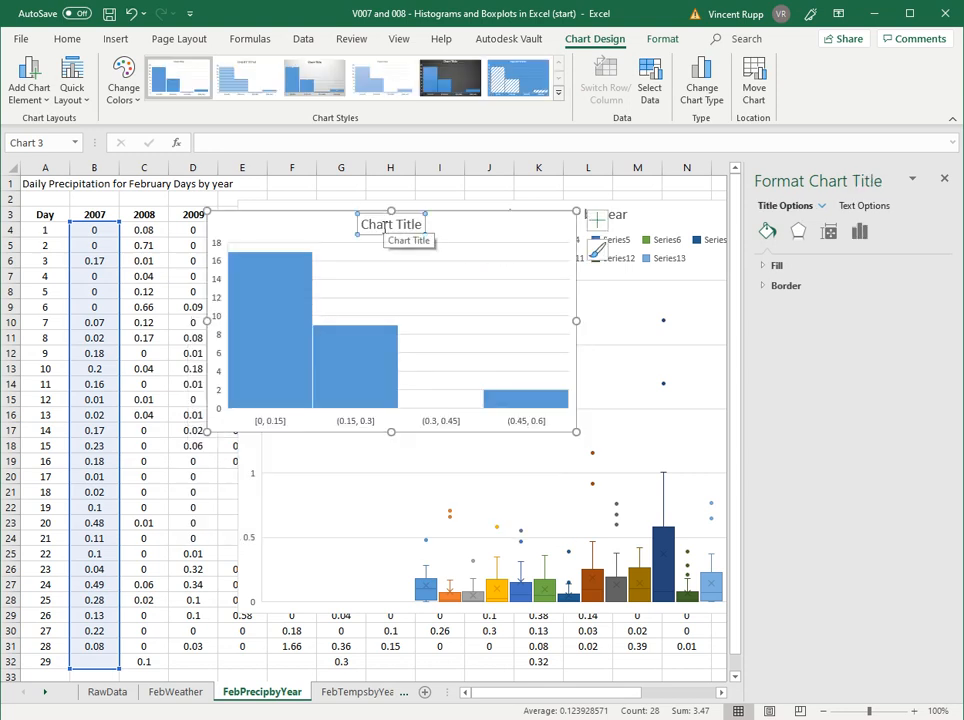
{"action": "triple_click", "coordinate": [386, 224]}
{"action": "type", "text": "Feb 2007 PRCP"}
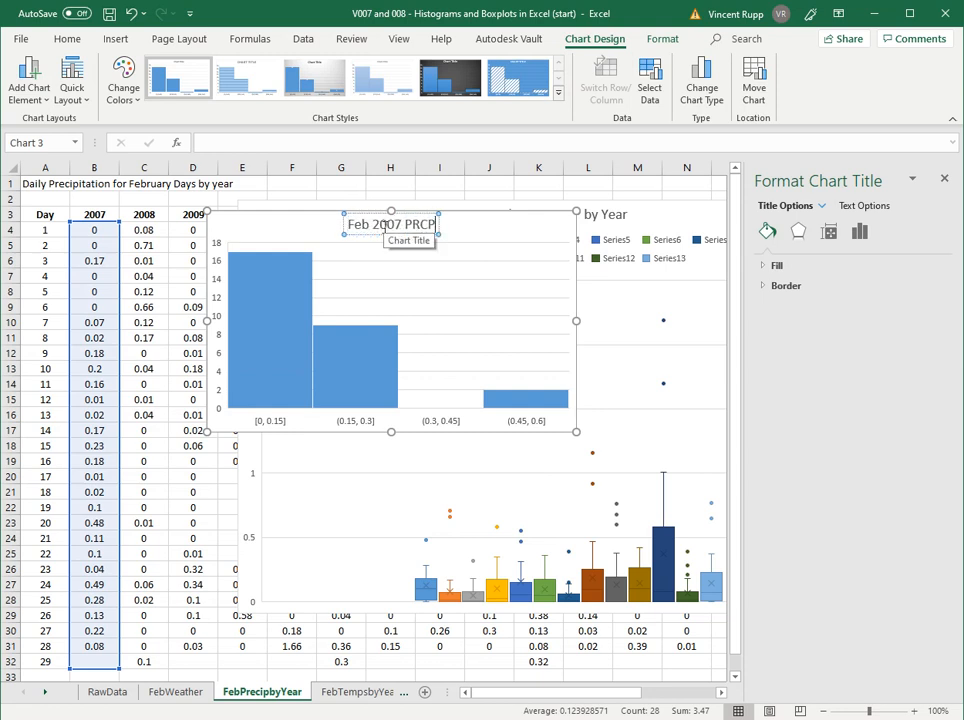
{"action": "left_click", "coordinate": [286, 232]}
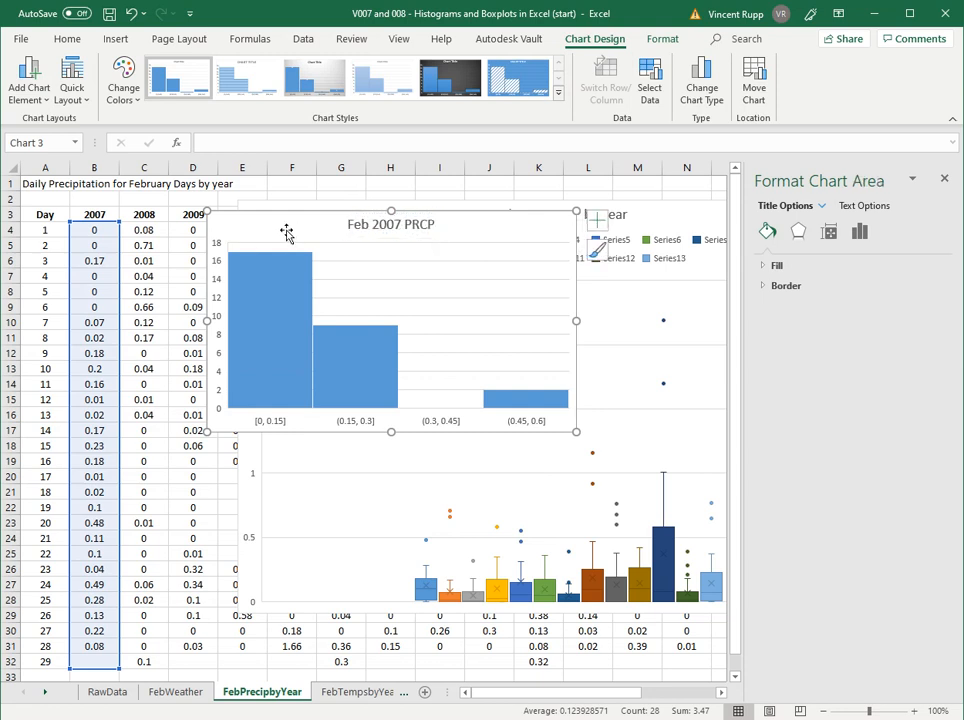
- Insert a histogram of the 2008 values in C4:C32 and place it directly below the Feb 2007 PRCP histogram
{"action": "left_click", "coordinate": [143, 232]}
{"action": "left_click_drag", "start_coordinate": [150, 232], "coordinate": [147, 655]}
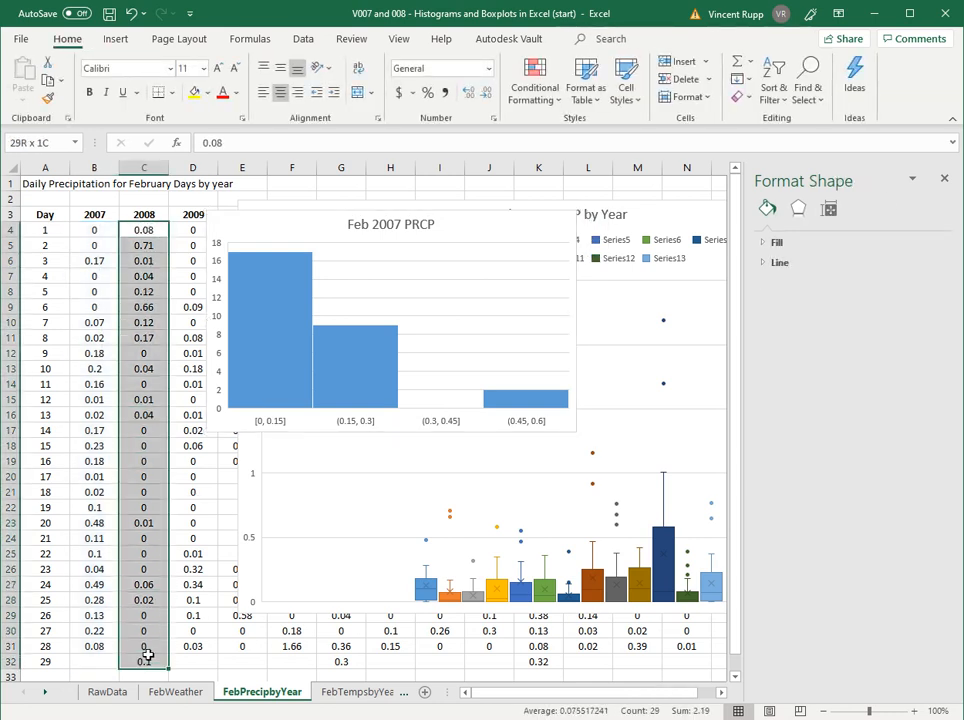
{"action": "left_click", "coordinate": [116, 39]}
{"action": "left_click", "coordinate": [370, 83]}
{"action": "left_click", "coordinate": [381, 128]}
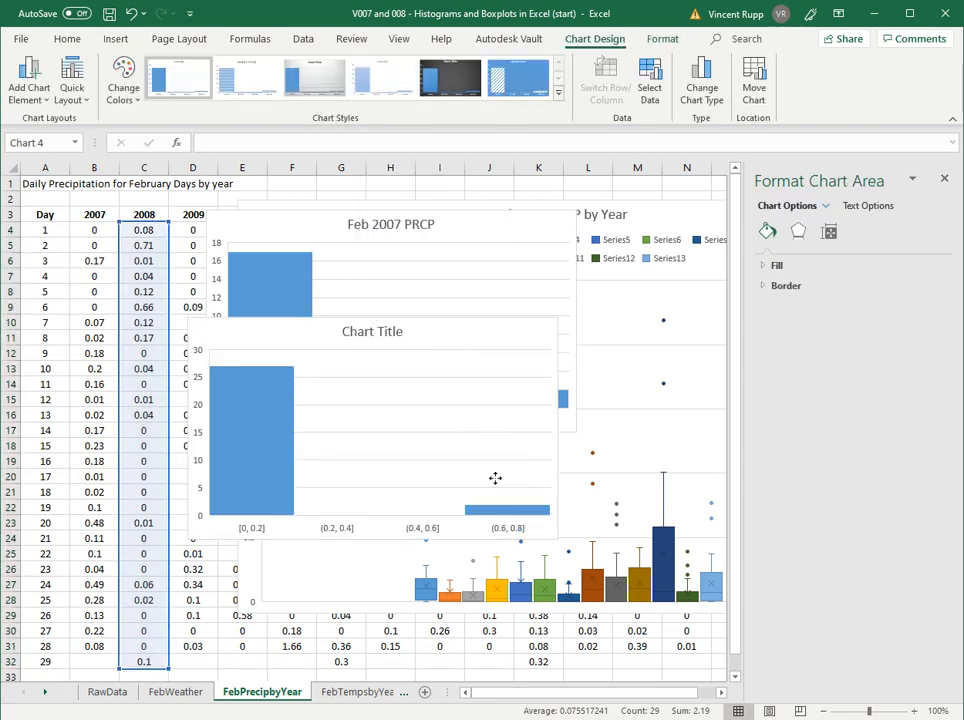
{"action": "left_click_drag", "start_coordinate": [424, 330], "coordinate": [439, 449]}
- Title the 2008 precipitation histogram "Feb 2008 PRCP"
{"action": "left_click", "coordinate": [408, 456]}
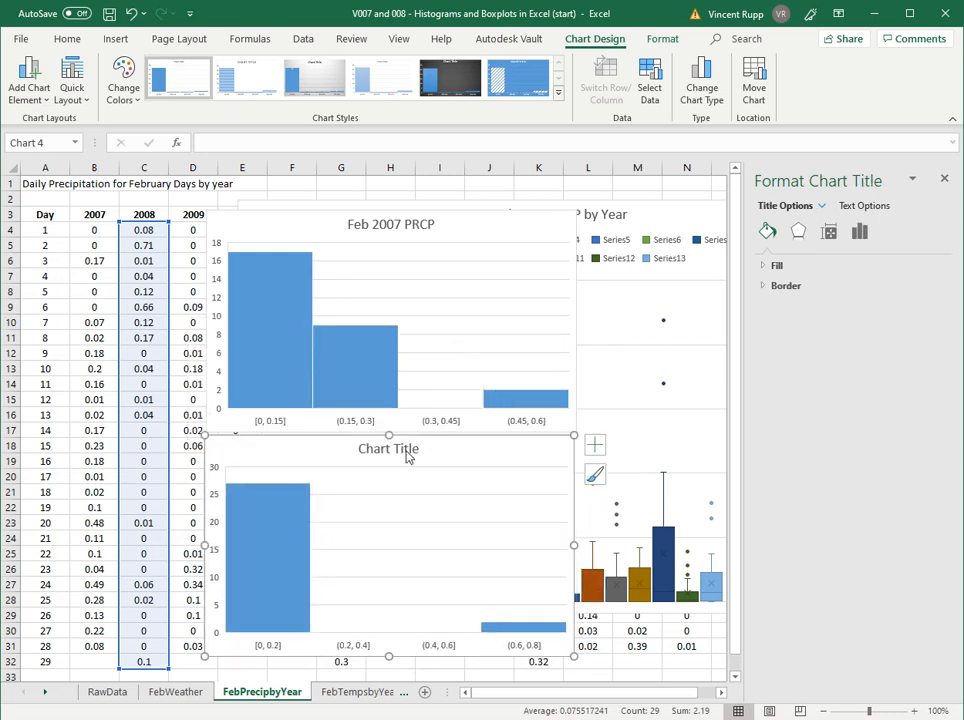
{"action": "type", "text": "Feb 2008 P"}
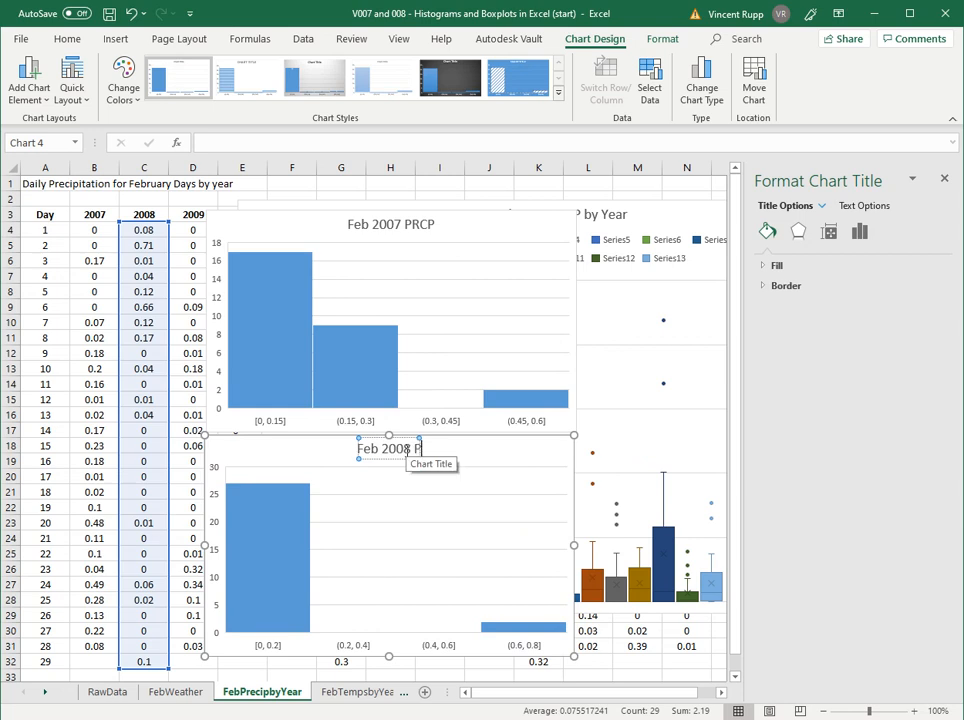
{"action": "type", "text": "RCP"}
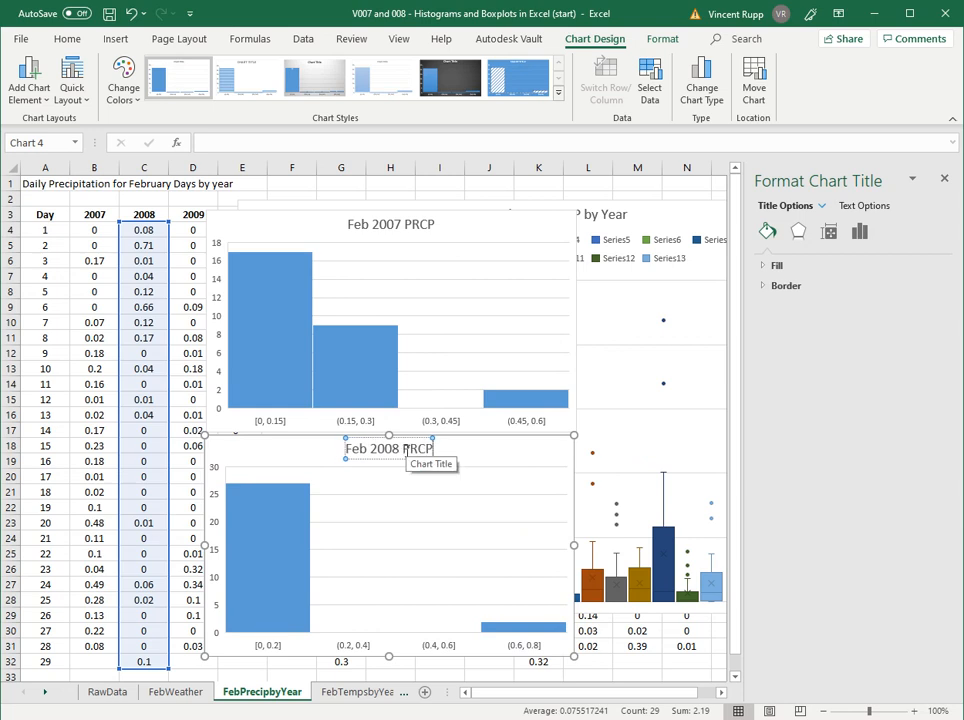
- Set the horizontal axis bin width of the Feb 2007 PRCP histogram to 0.2
{"action": "left_click", "coordinate": [258, 226]}
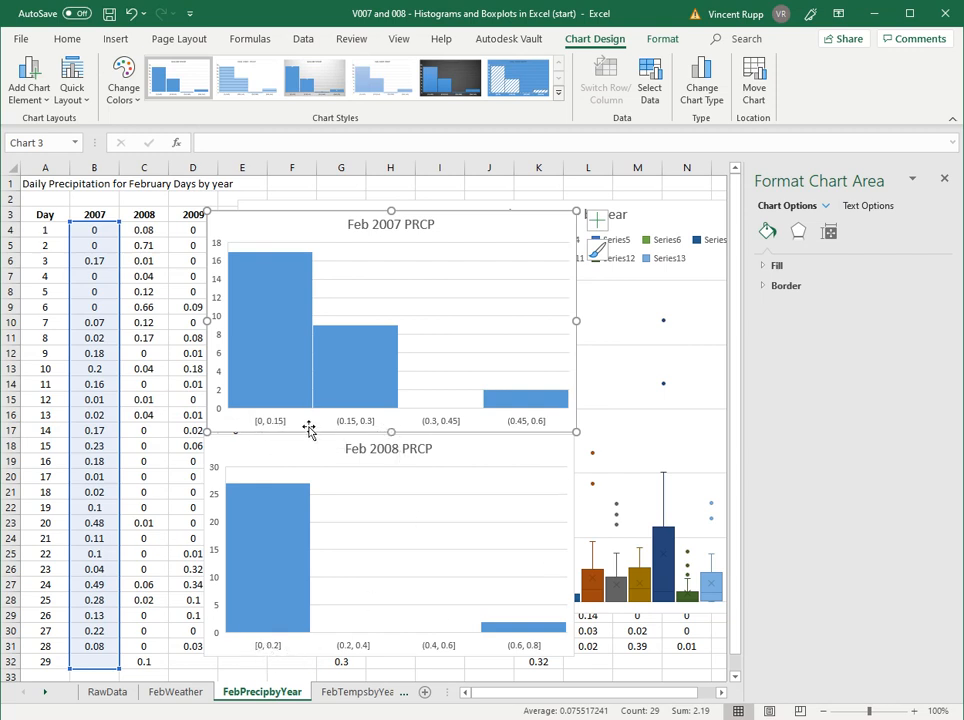
{"action": "left_click", "coordinate": [264, 424]}
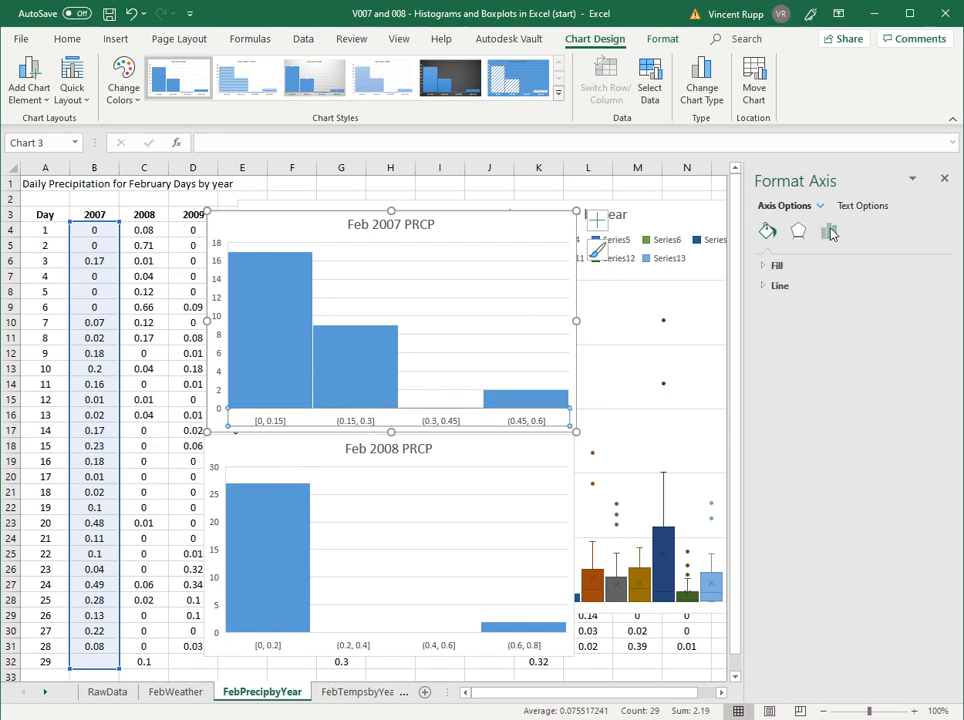
{"action": "left_click", "coordinate": [829, 232]}
{"action": "left_click", "coordinate": [787, 266]}
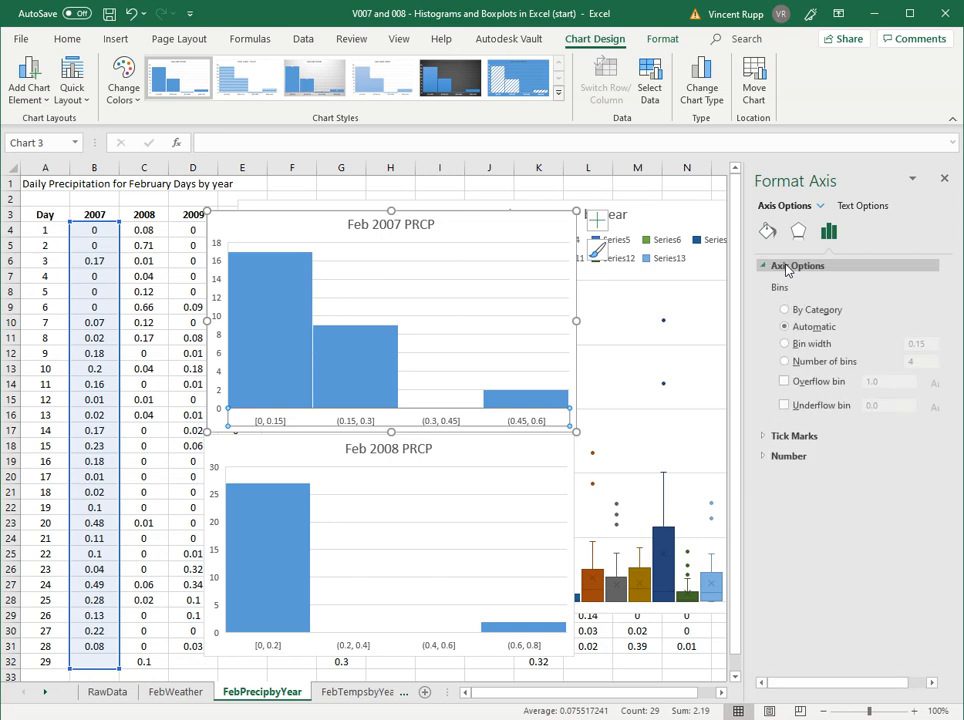
{"action": "left_click", "coordinate": [812, 343]}
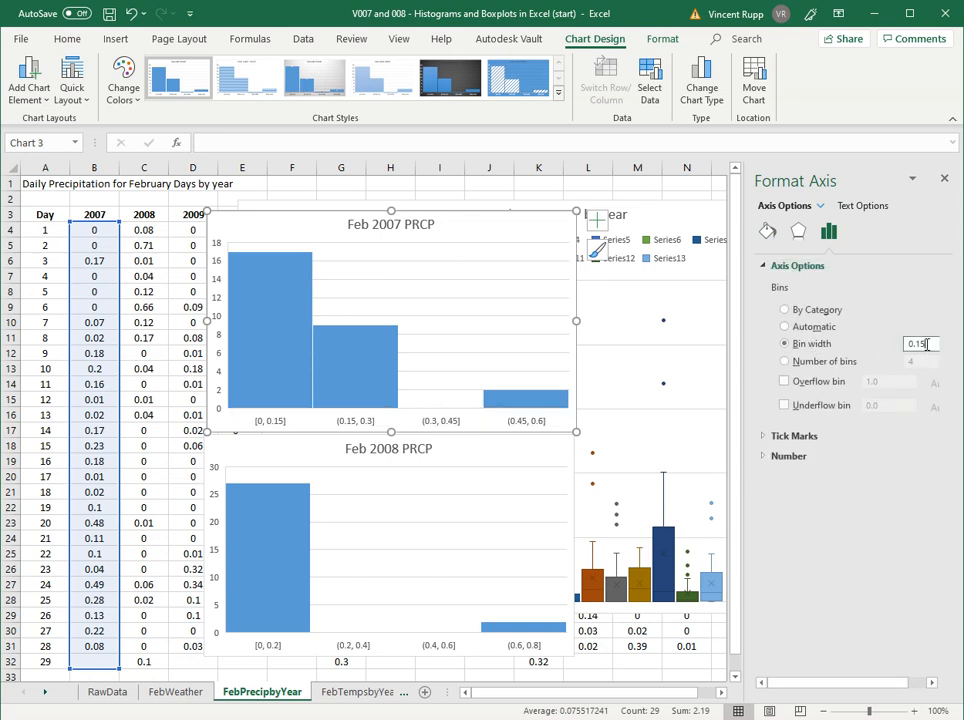
{"action": "key", "text": "BackSpace"}
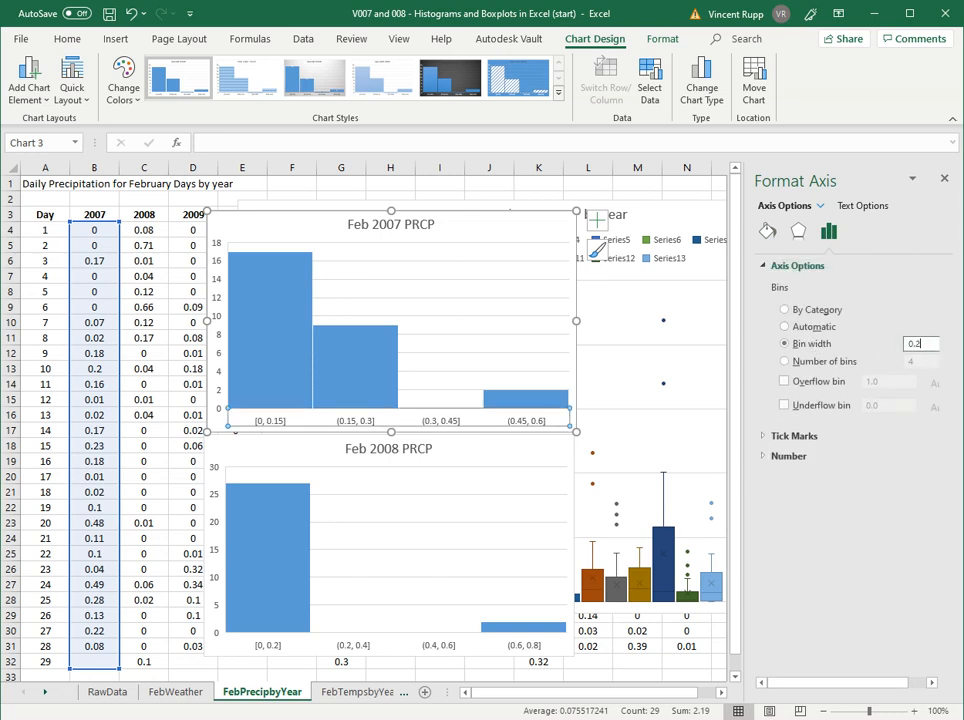
{"action": "key", "text": "Return"}
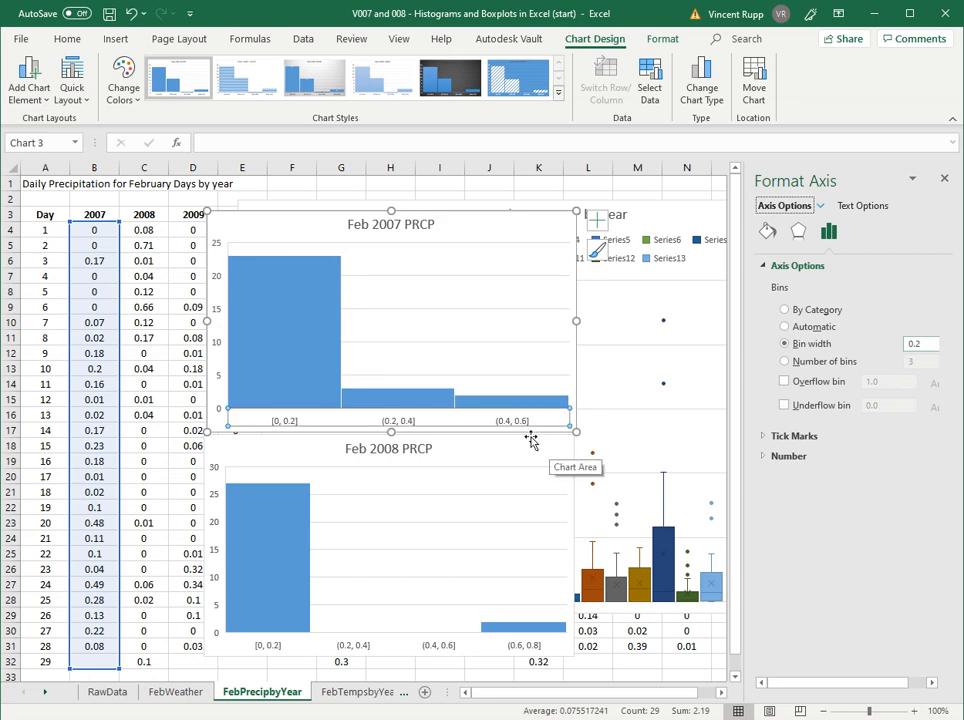